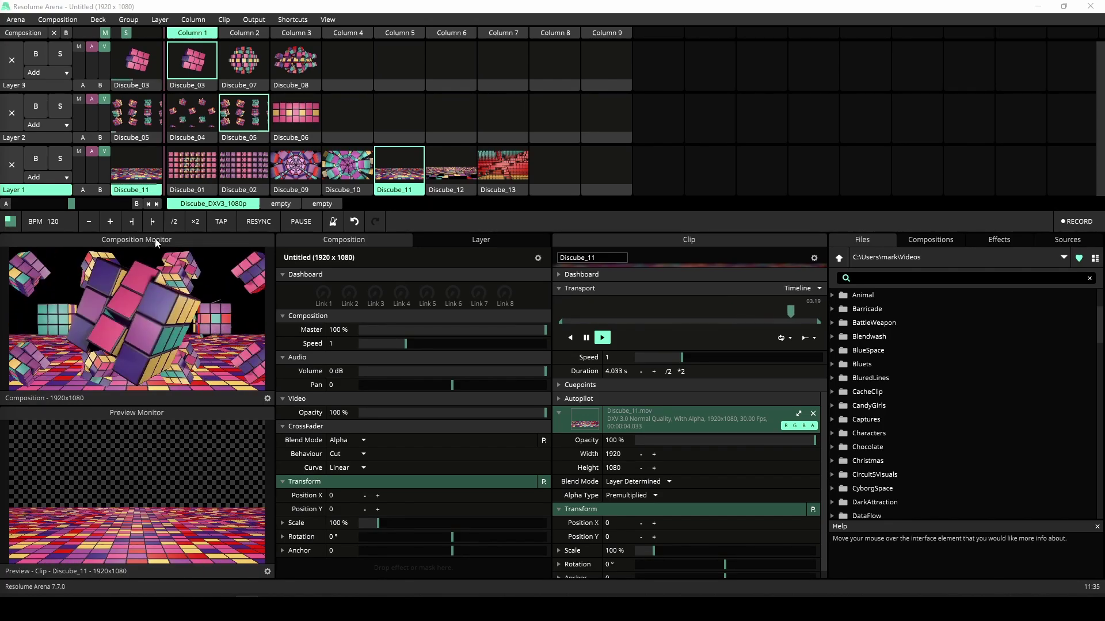
Dock the Composition Monitor back above the preview and make it show Layer 1.
drag(154, 240, 537, 351)
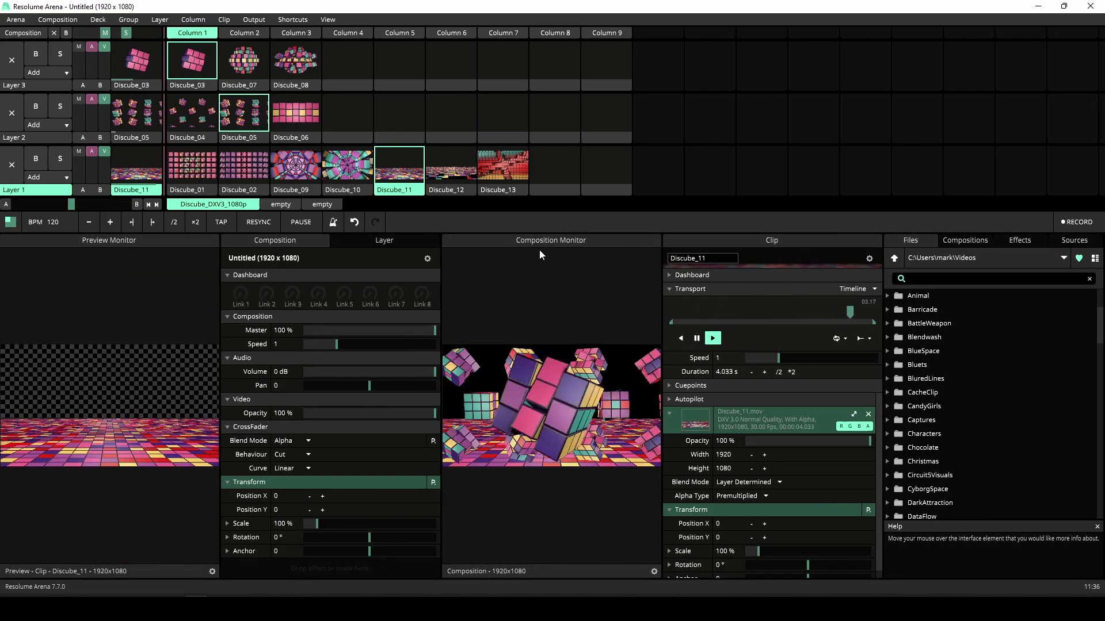
drag(547, 240, 156, 241)
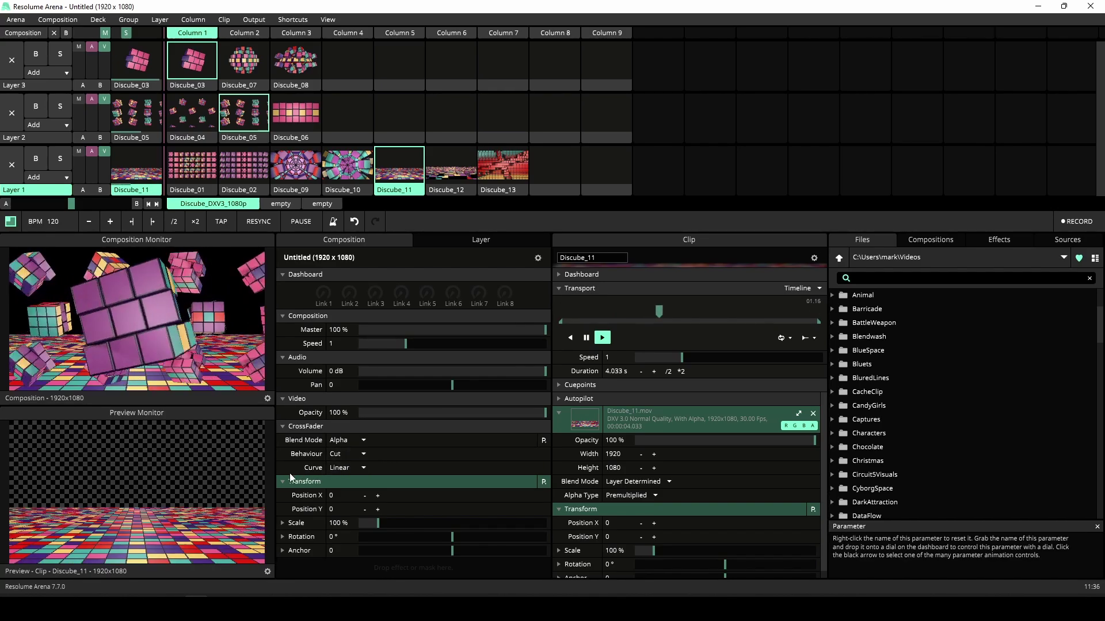
click(268, 398)
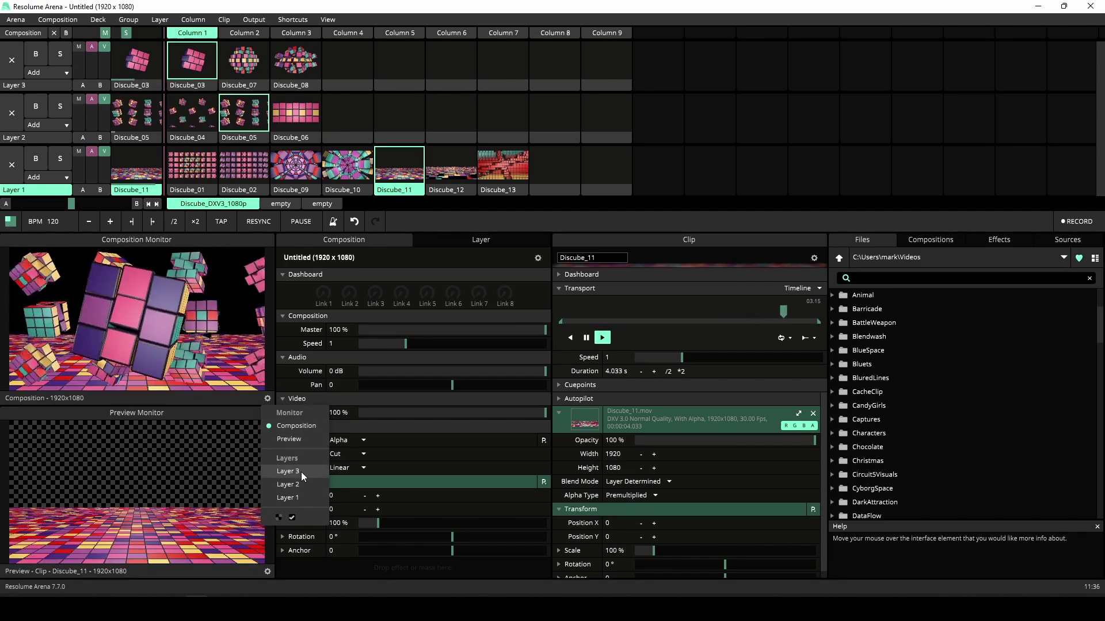
click(300, 499)
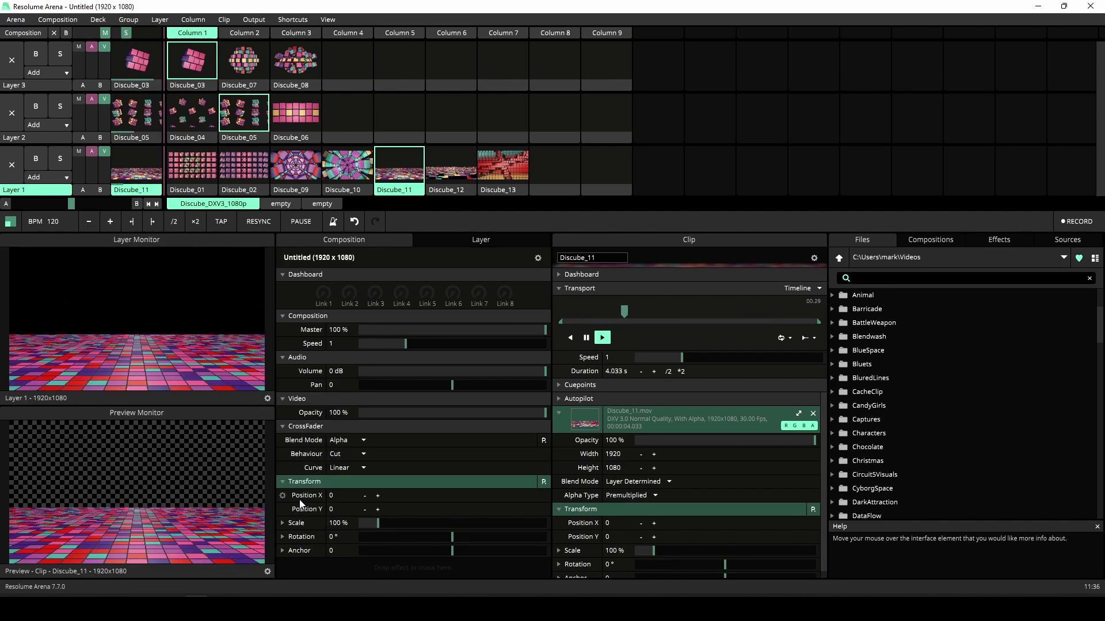
Turn on the checkerboard background for transparency and set the monitor back to Composition.
click(268, 398)
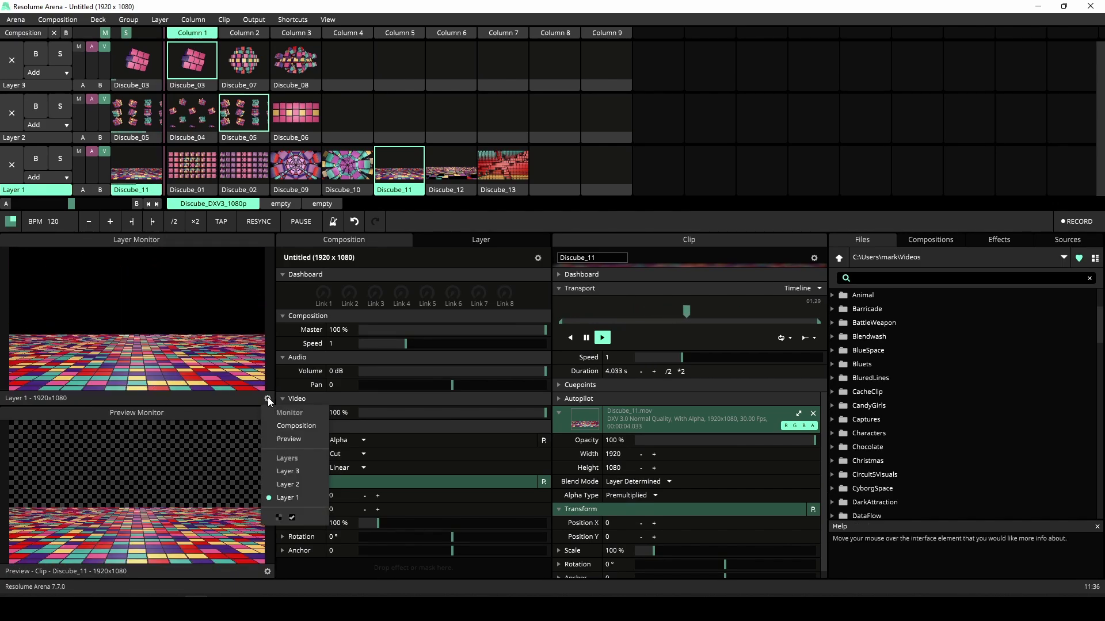
click(280, 518)
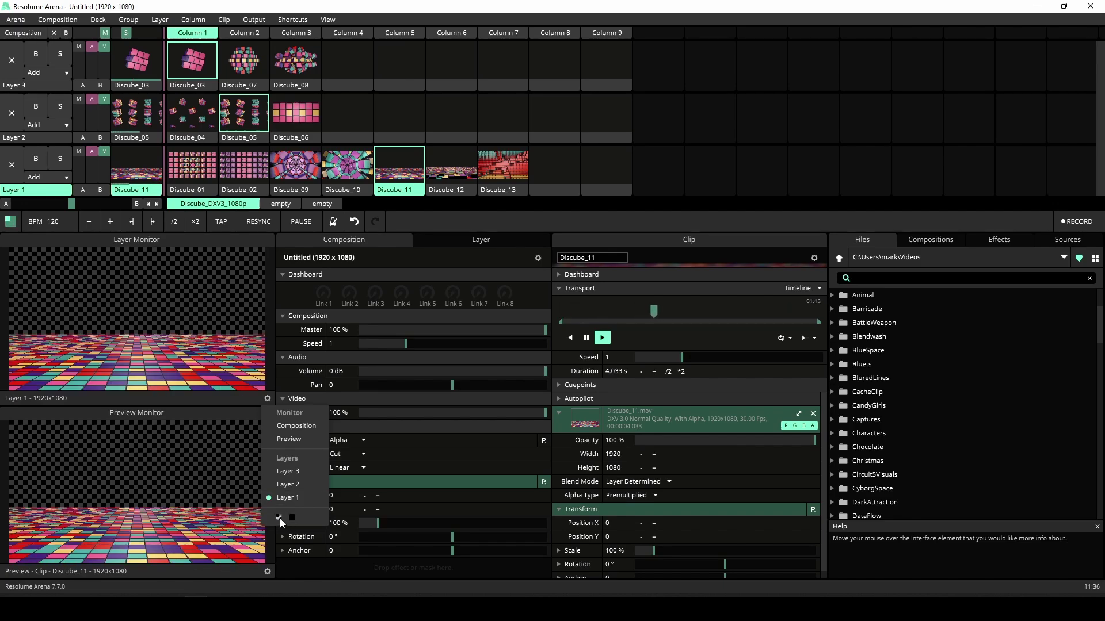
click(286, 426)
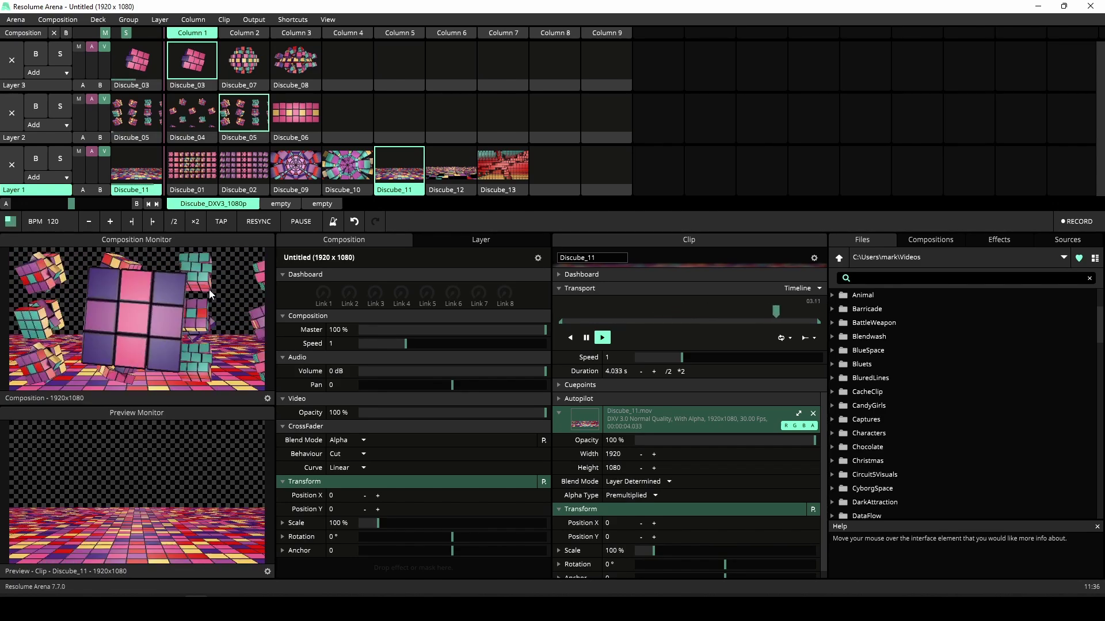
Duplicate the Composition Monitor and set the copy to show Layer 2.
click(180, 237)
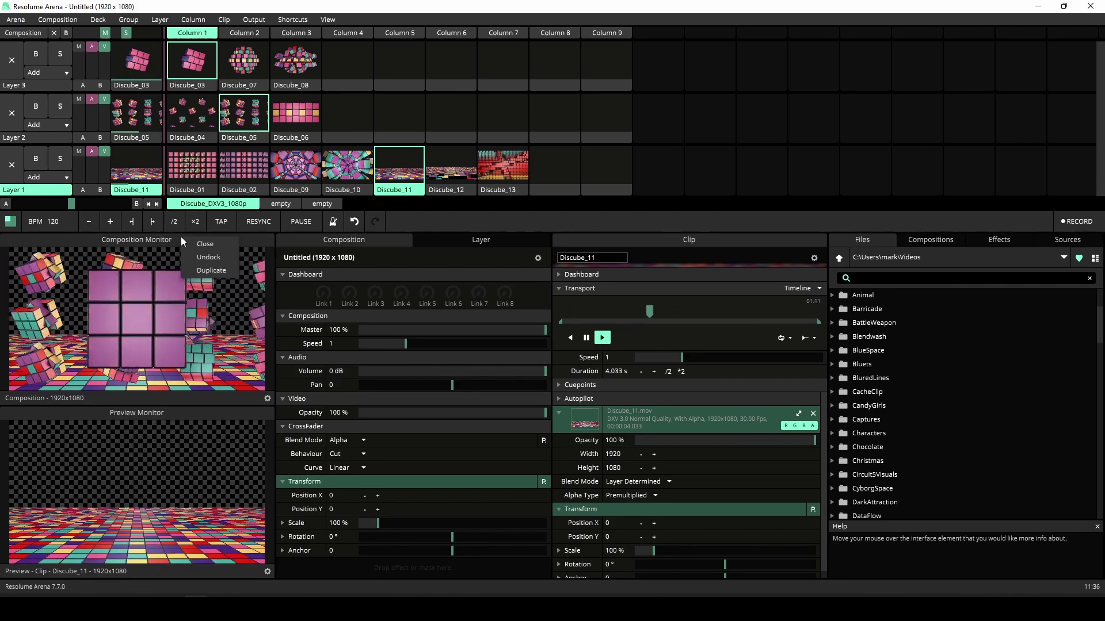
click(206, 275)
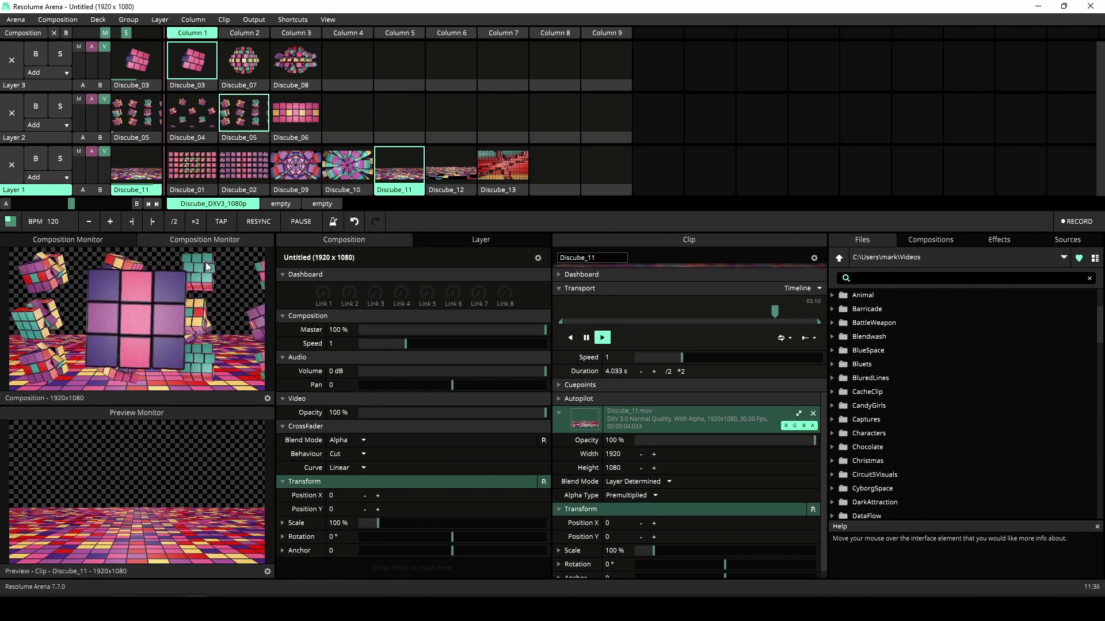
click(268, 401)
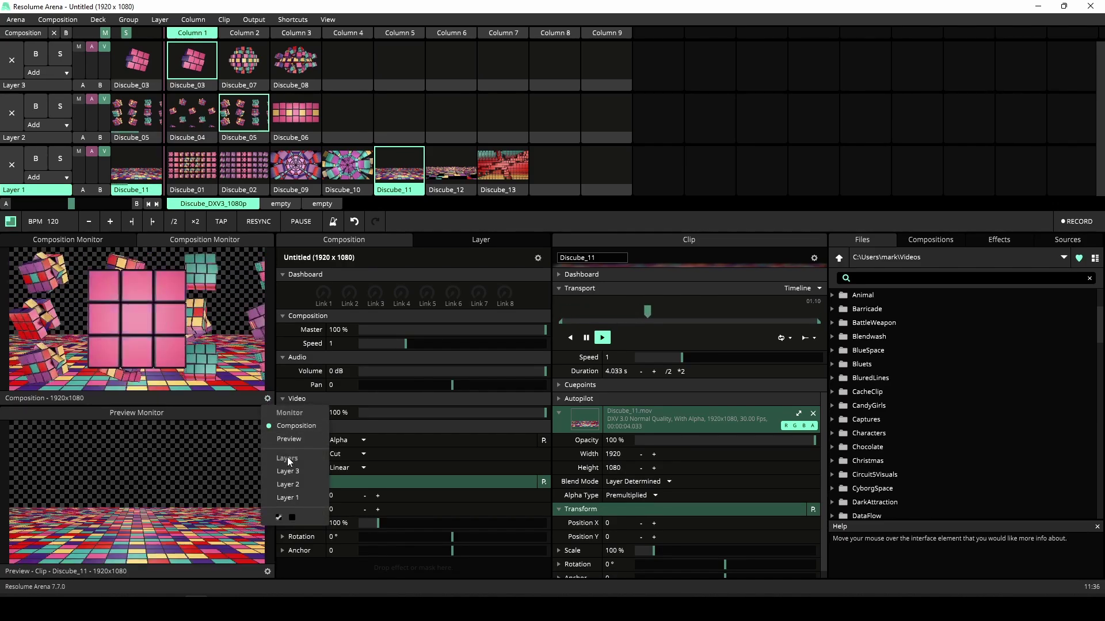
click(288, 485)
Try moving the Clip panel up toward the clip grid, then cancel the move.
click(122, 241)
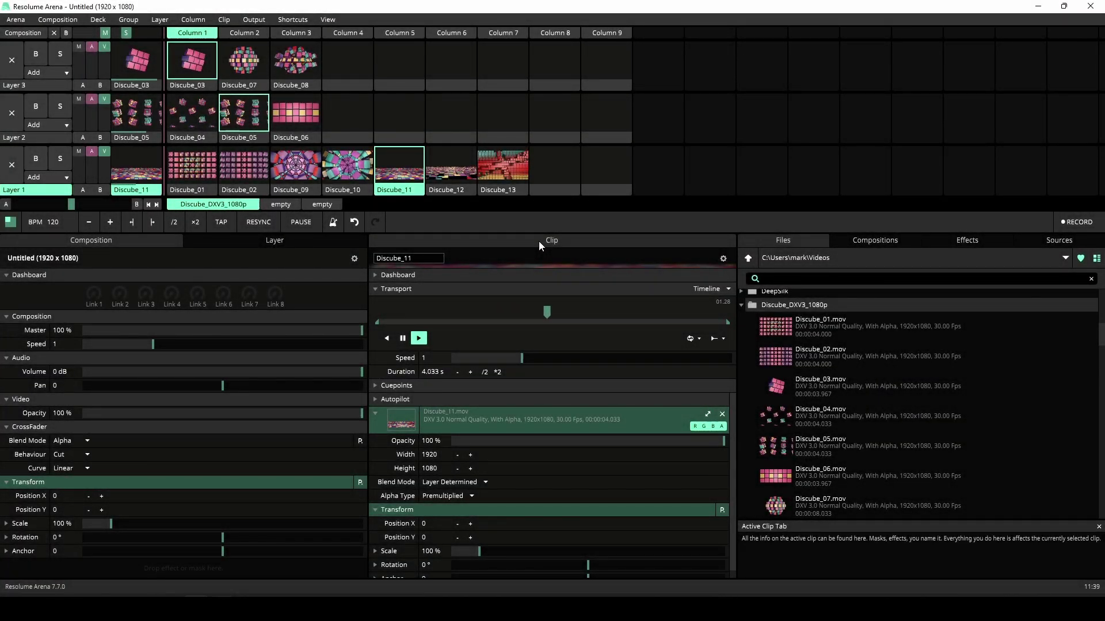
drag(539, 240, 554, 31)
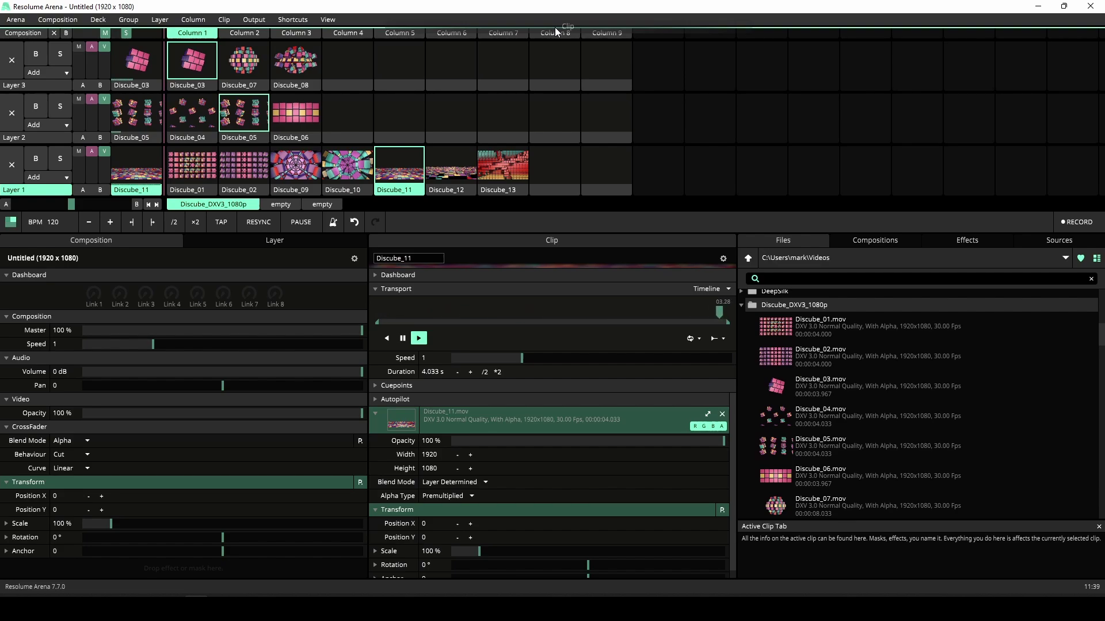
drag(554, 26, 551, 54)
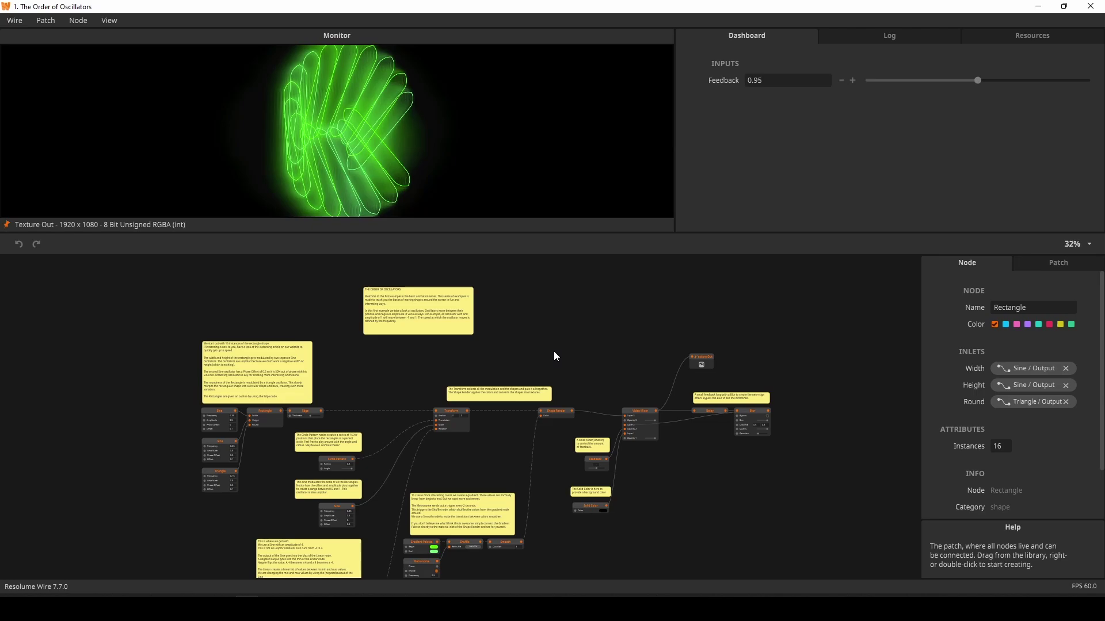
Duplicate the output Monitor panel and dock the copy beside the original.
right_click(389, 37)
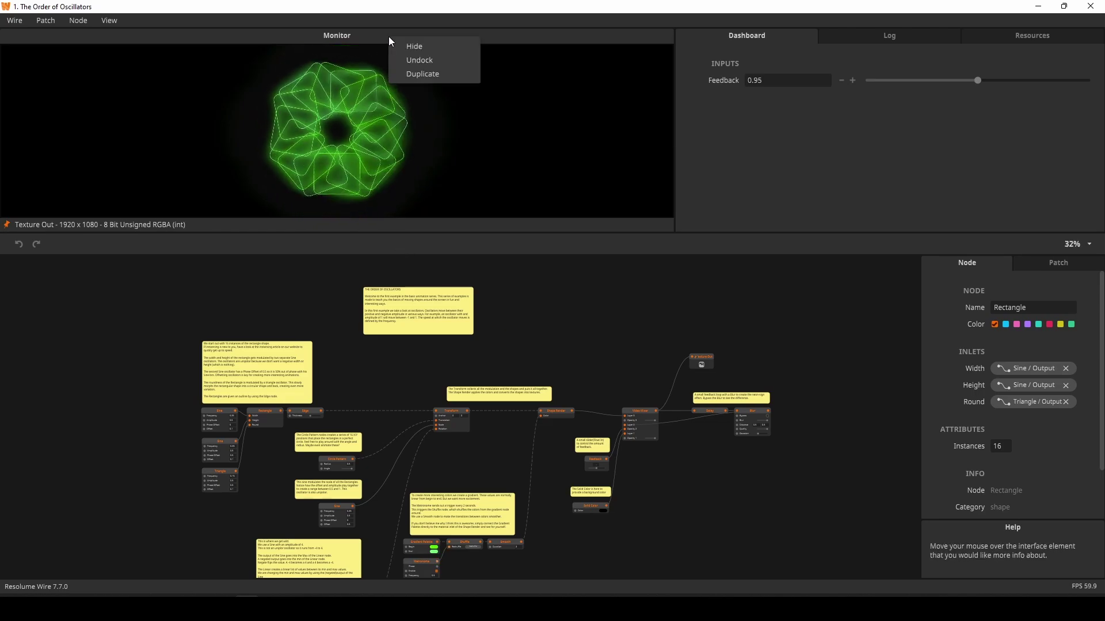
click(437, 76)
drag(461, 41, 675, 119)
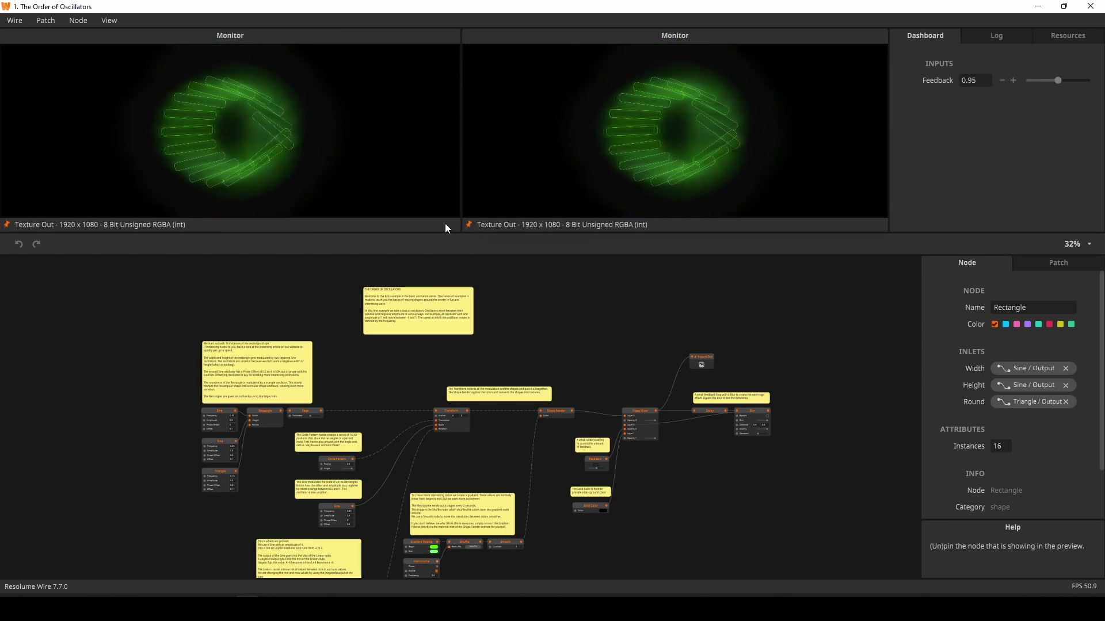
Unpin the left monitor and preview the Edge, Transform and Shape Render nodes on it.
click(7, 224)
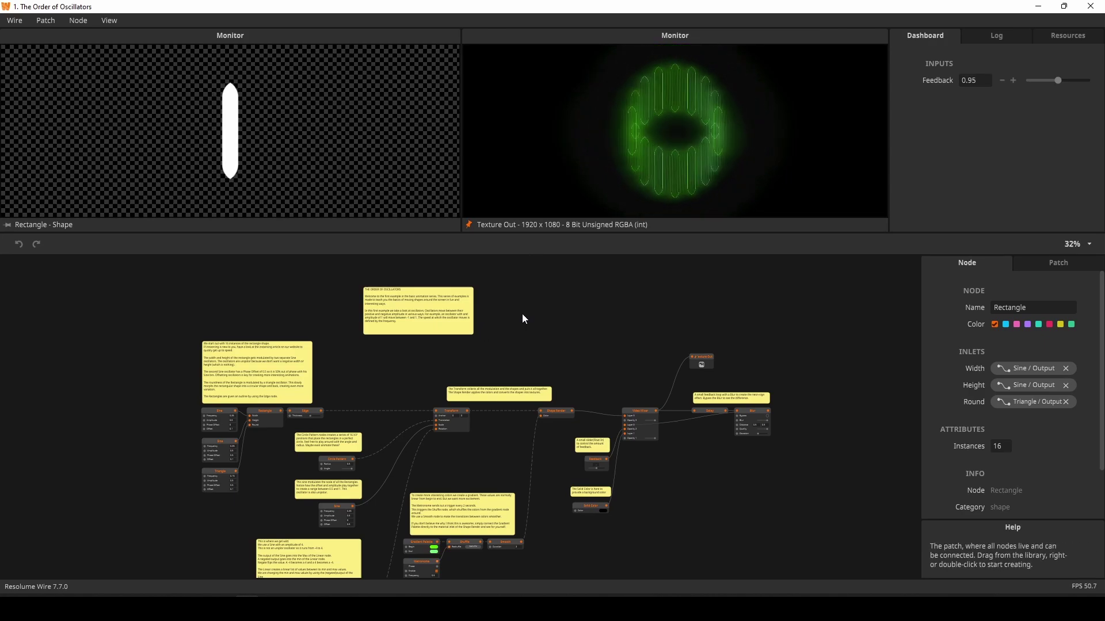
drag(523, 313, 536, 284)
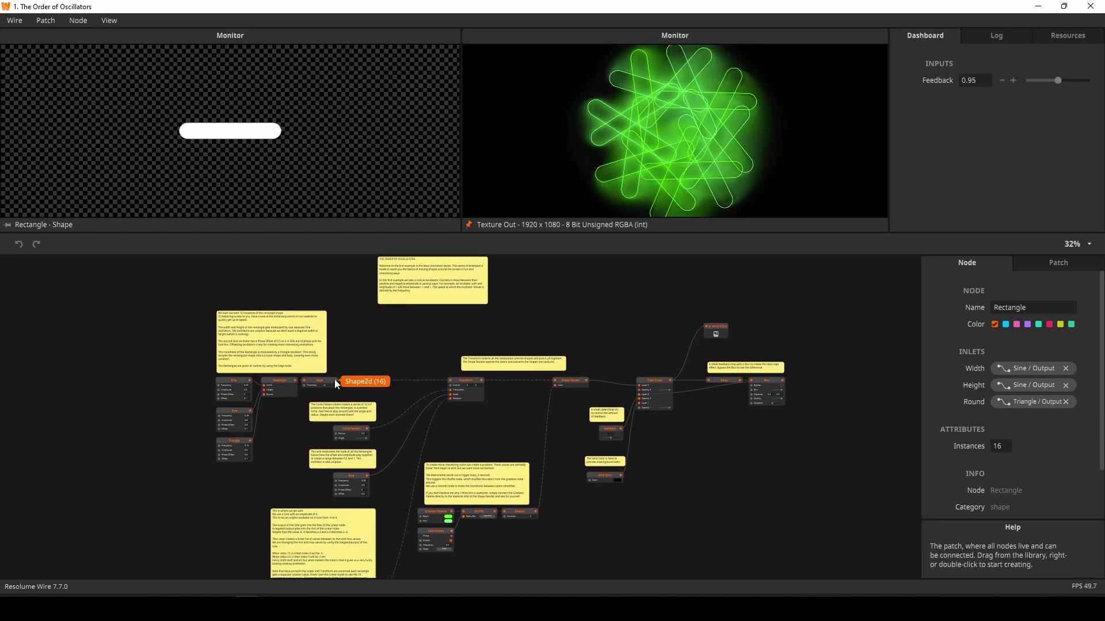
click(316, 380)
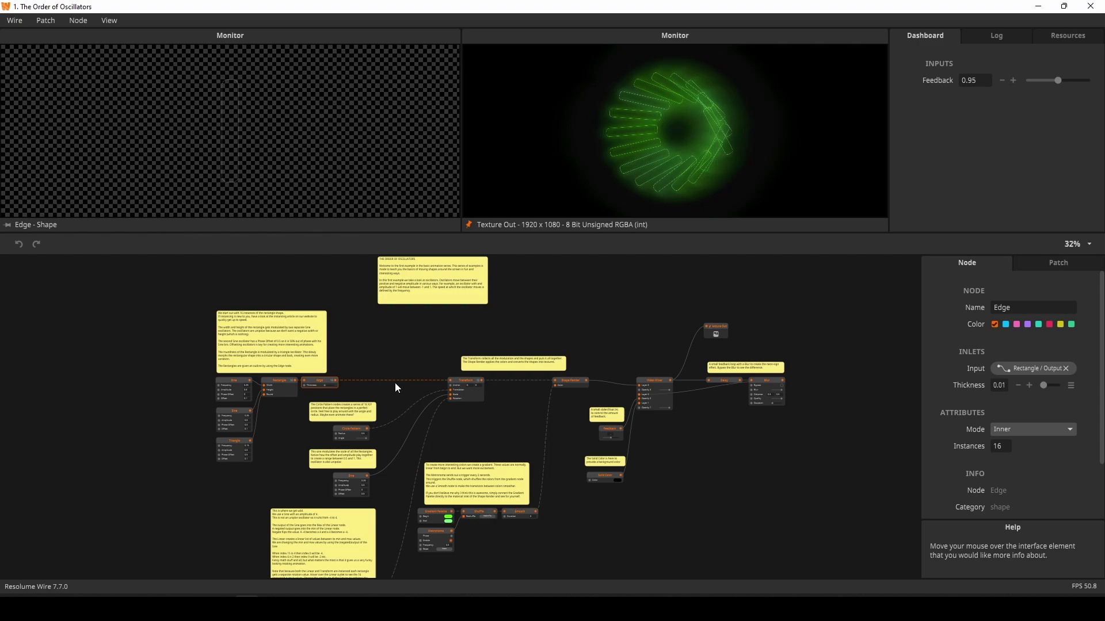
click(461, 381)
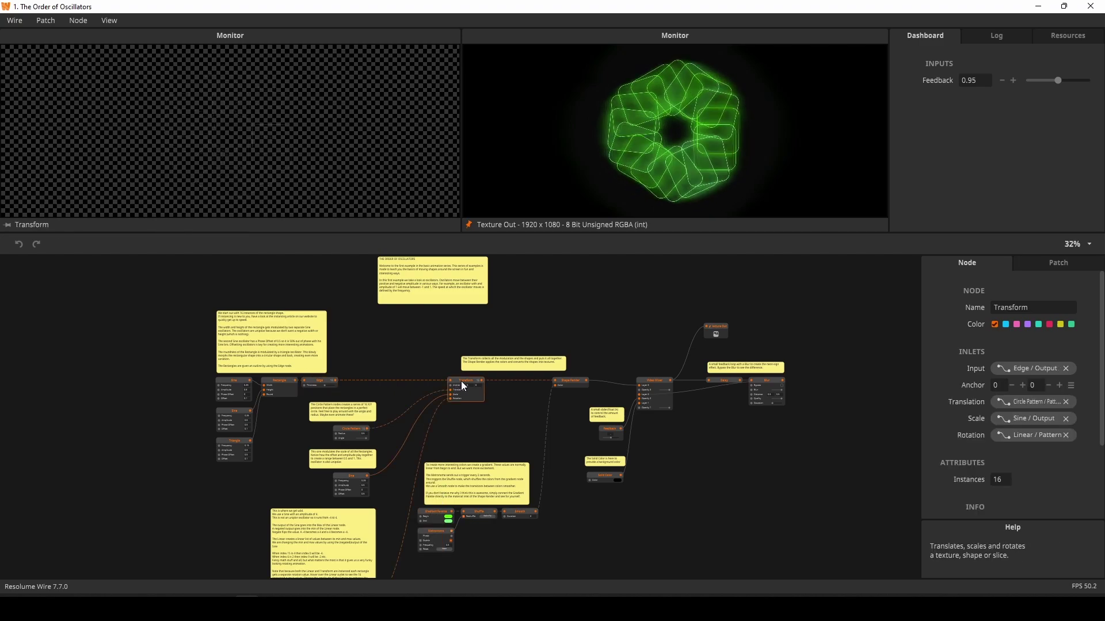
click(572, 381)
Preview Video Mixer, inspect the Smooth and Shuffle nodes, and finish on Shape Render.
click(658, 380)
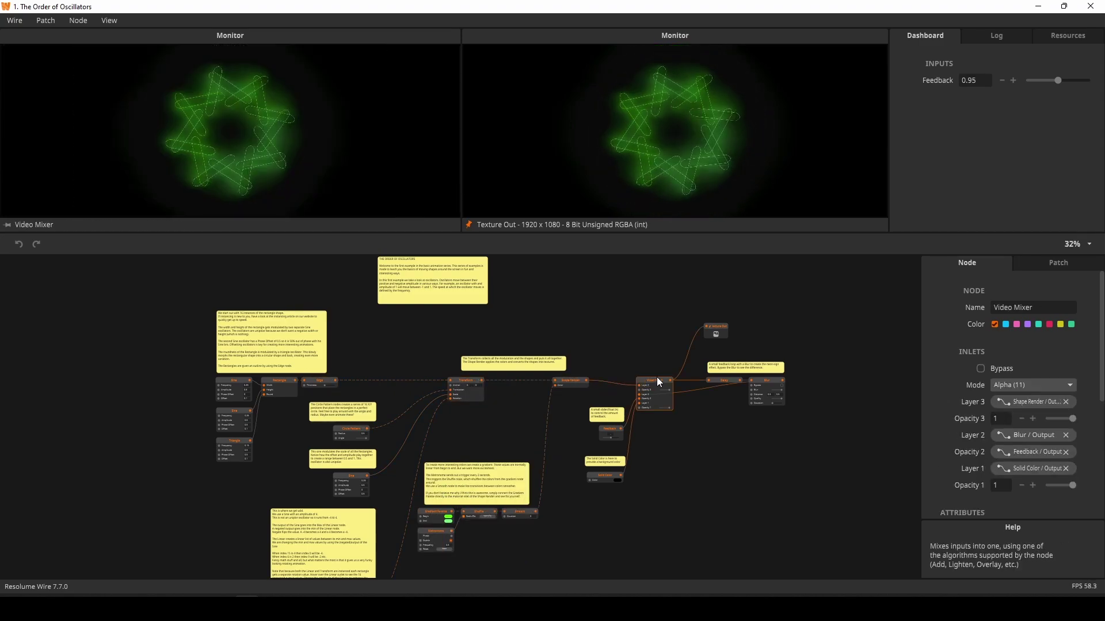
click(568, 381)
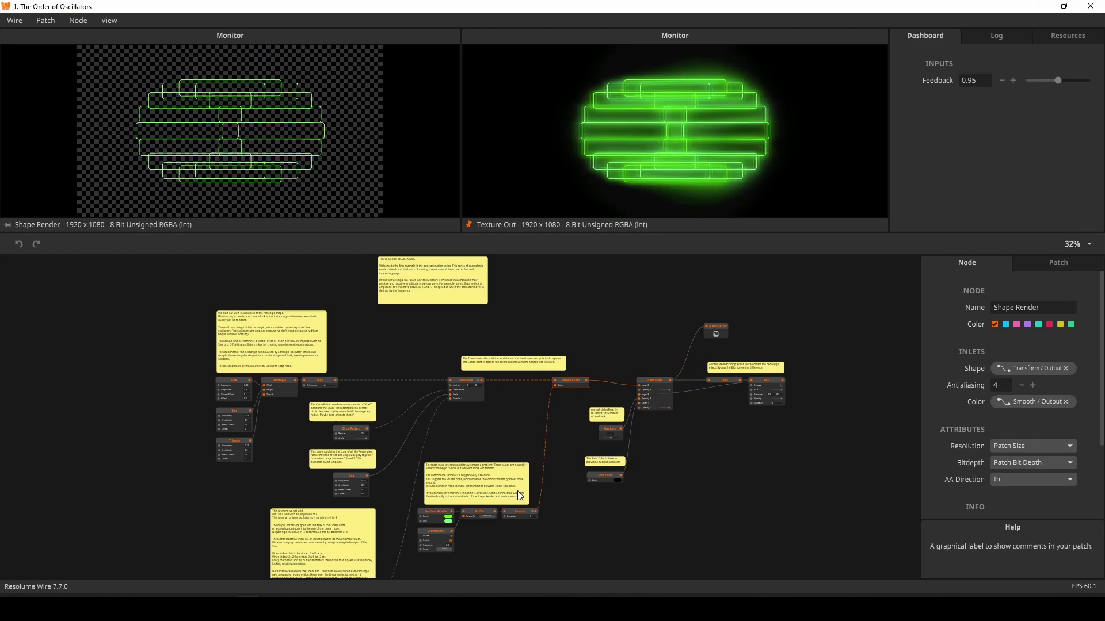
click(518, 511)
click(481, 512)
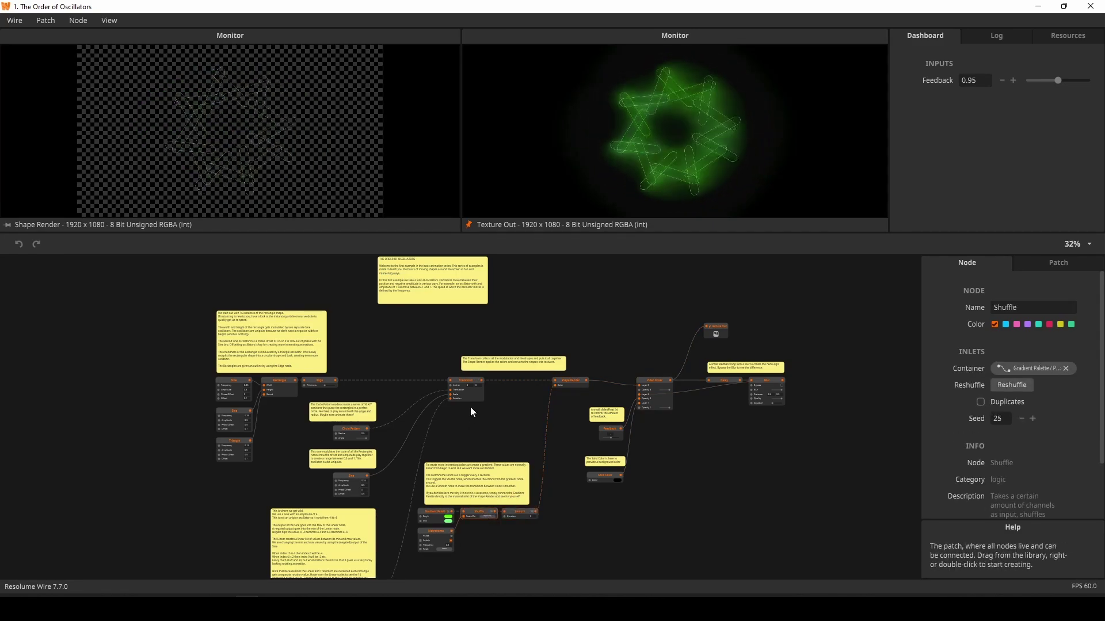
click(463, 382)
click(570, 381)
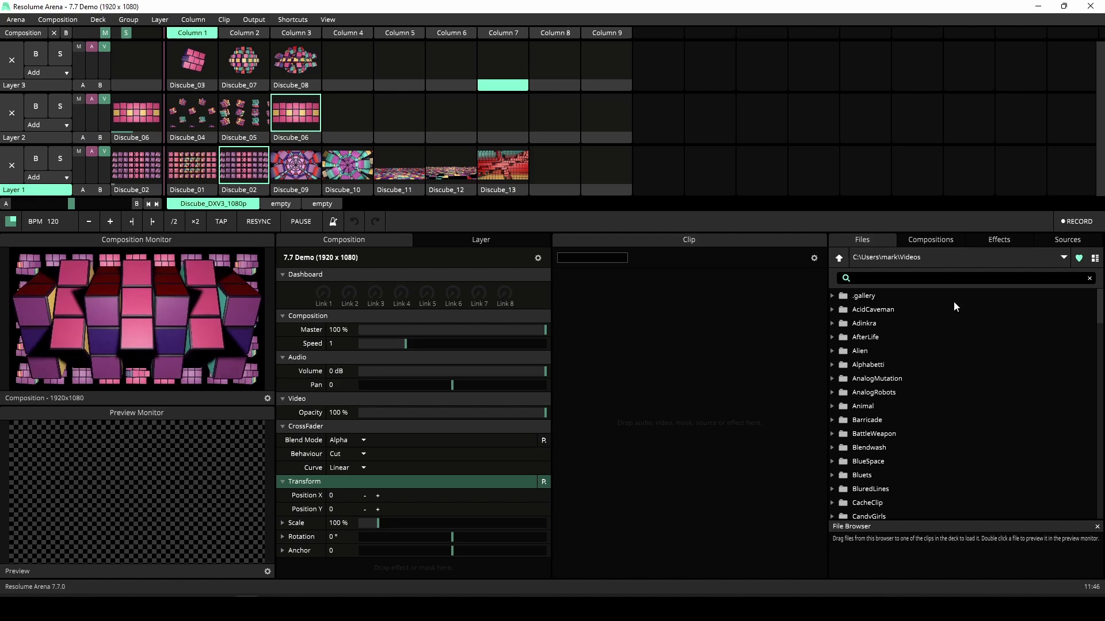
Switch the browser to Effects and expand the Favorites and Video Effects categories.
click(1000, 240)
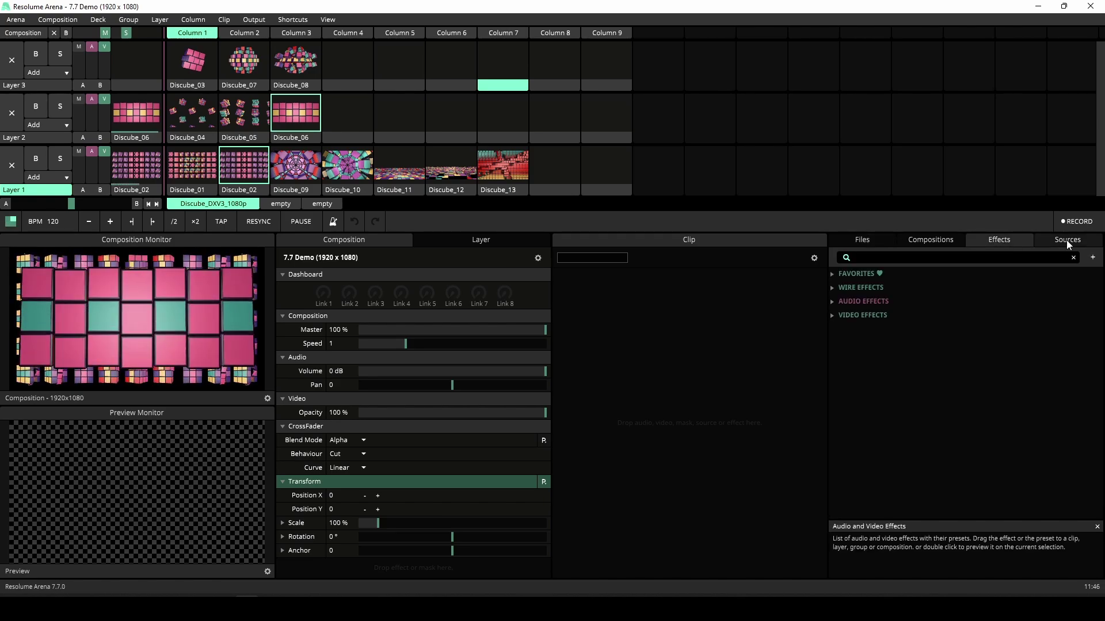
click(1067, 241)
click(1017, 239)
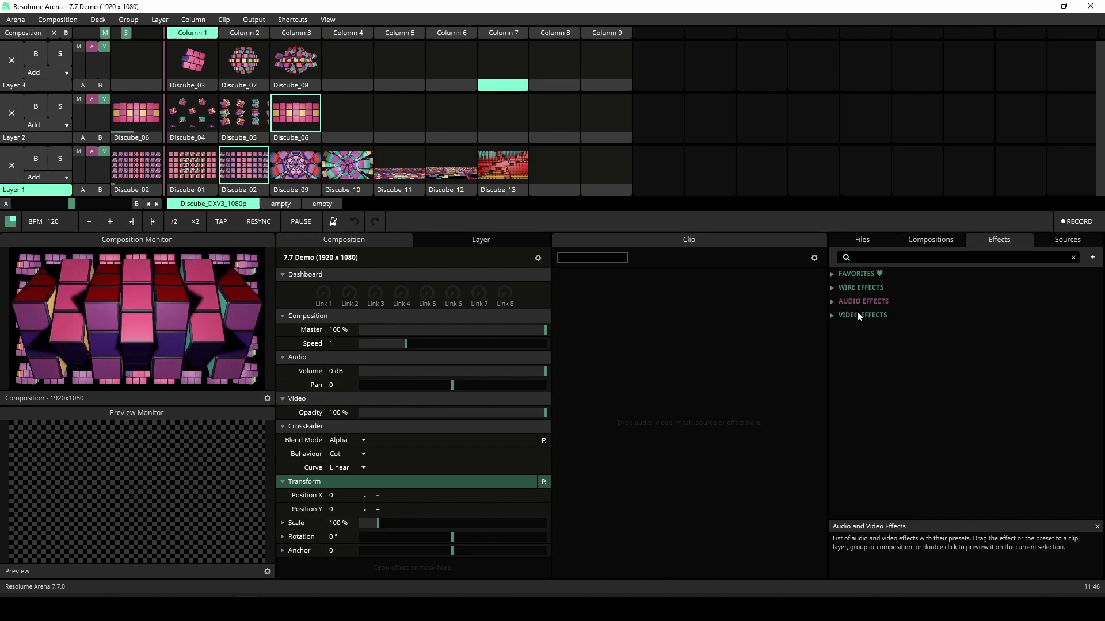
click(834, 277)
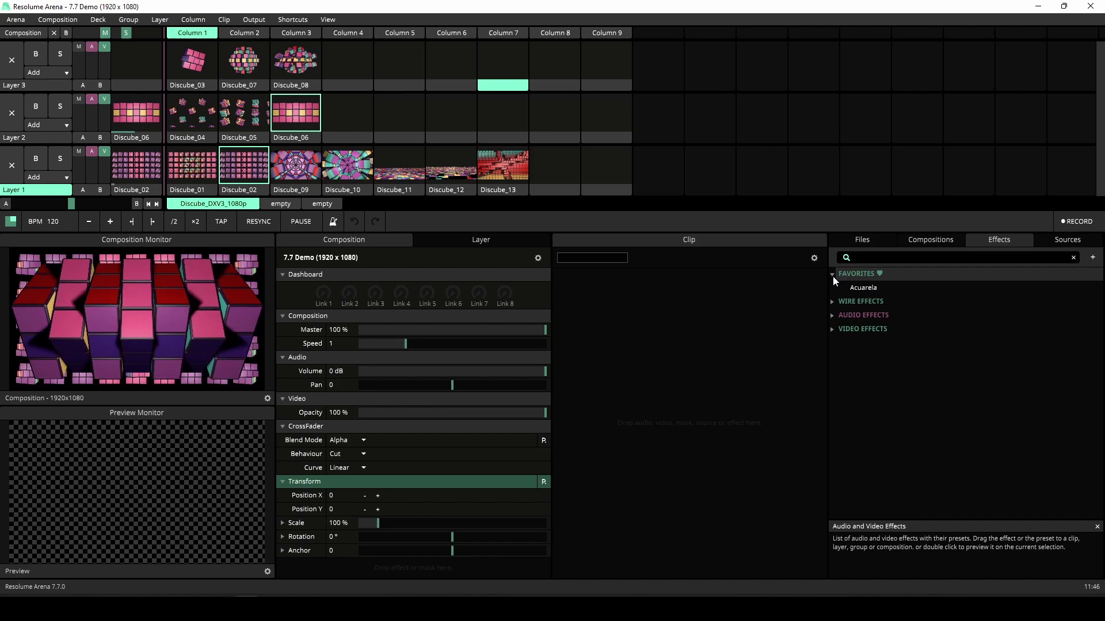
click(832, 302)
click(831, 303)
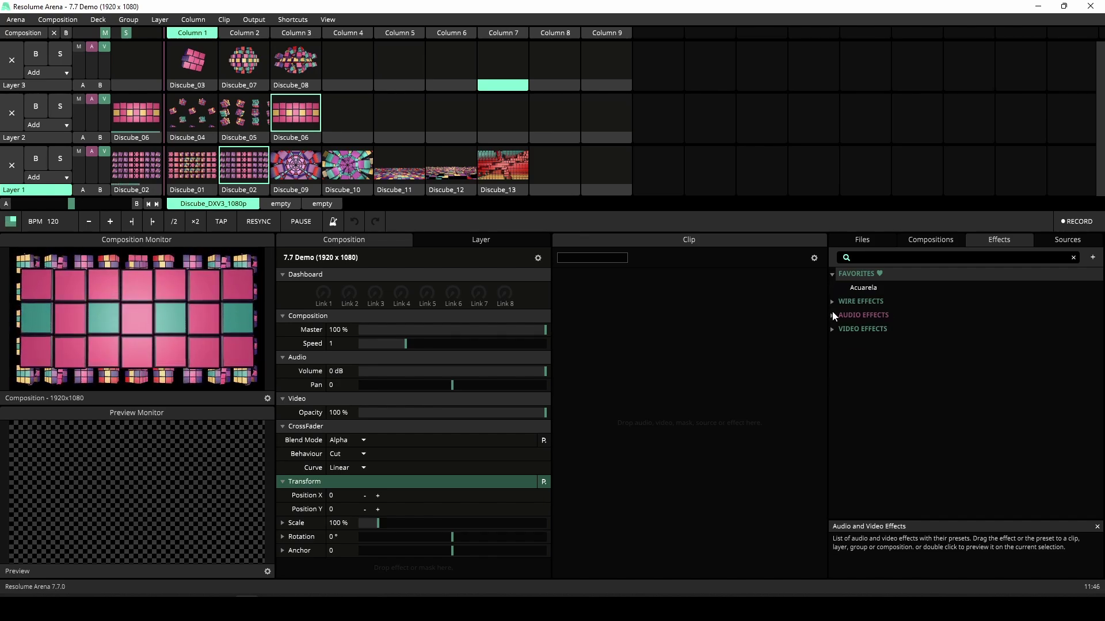
click(834, 329)
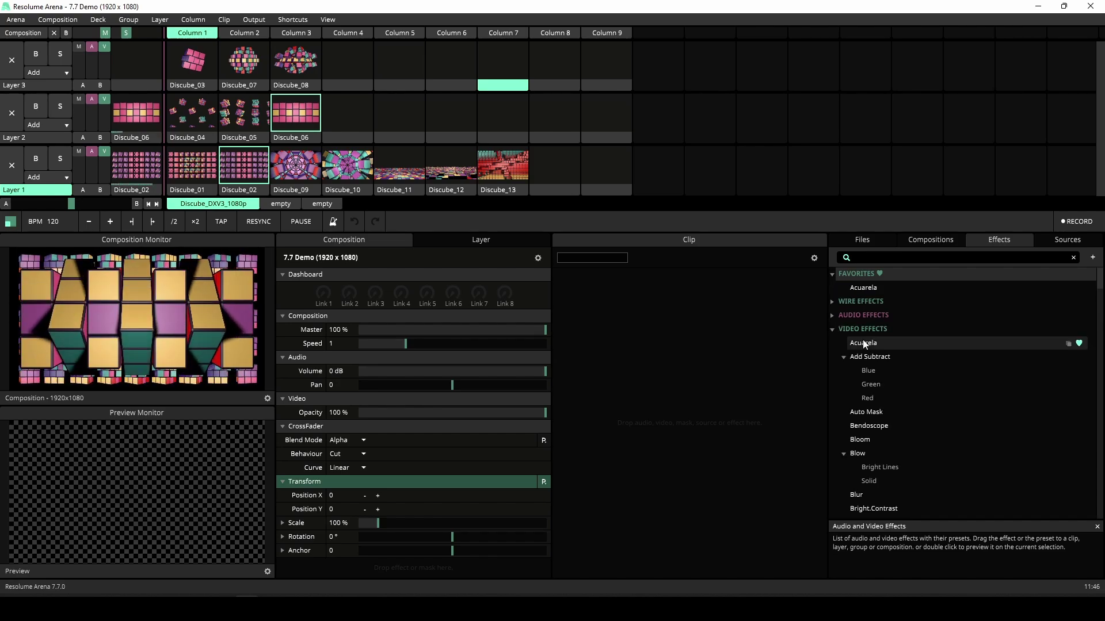
Add Bendoscope to Favorites, then remove it again, leaving only Acuarela.
click(886, 429)
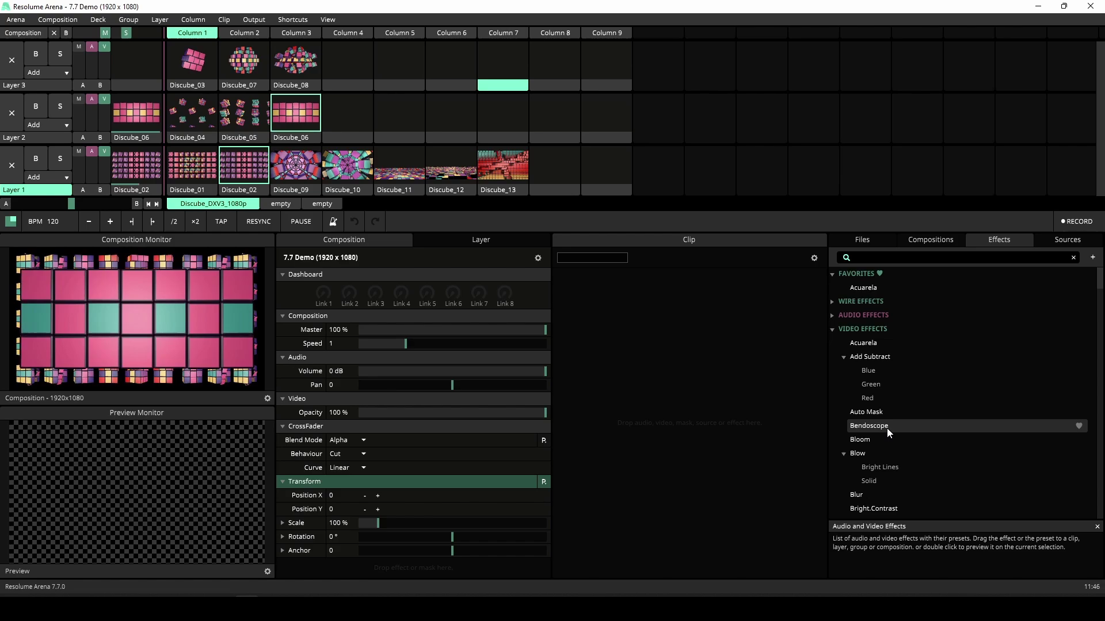
click(1079, 427)
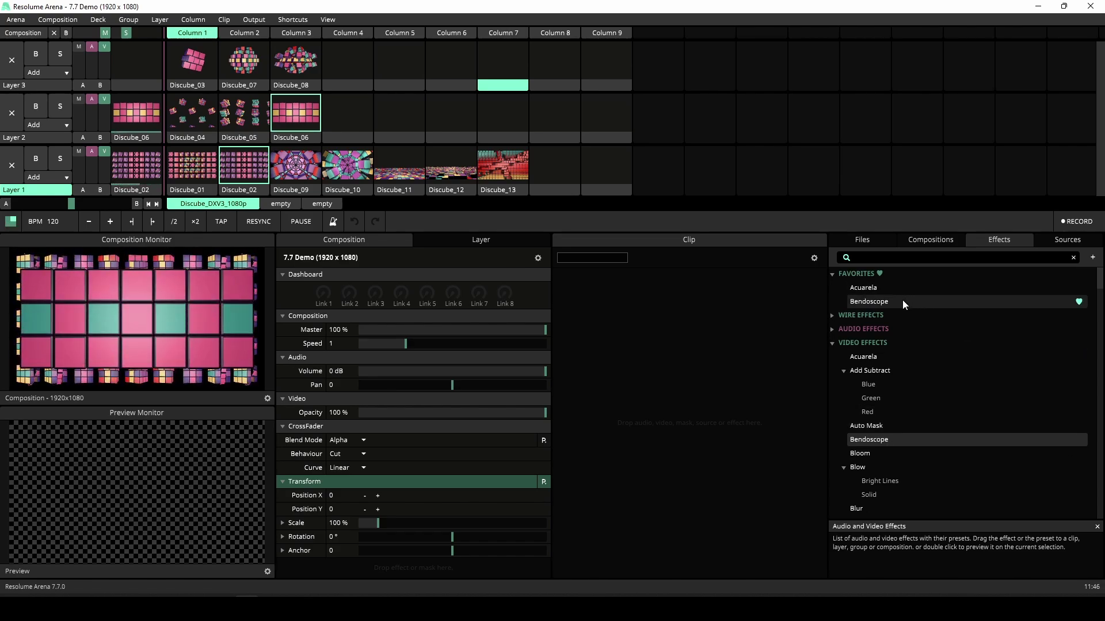
click(887, 300)
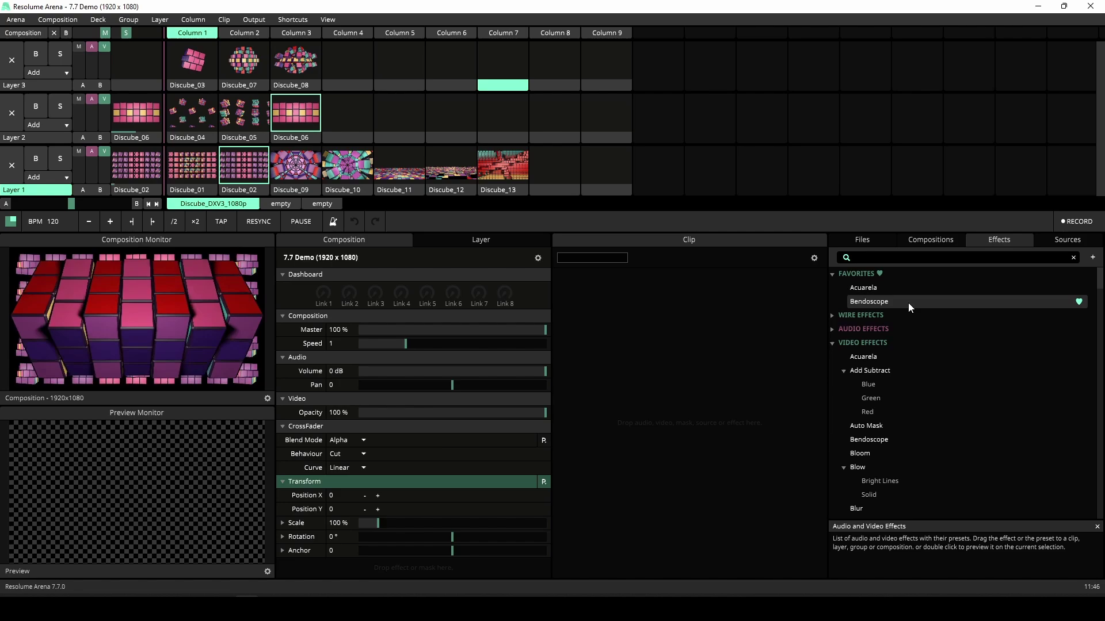
click(1079, 302)
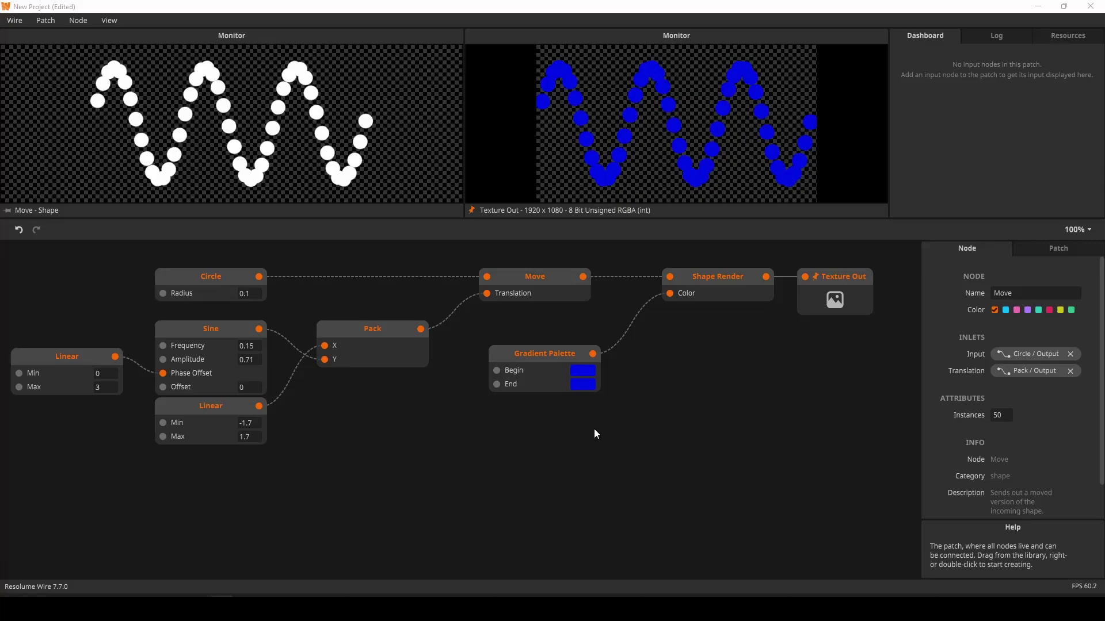
Set the Gradient Palette End colour to the analogous purple 6B00E7 using the eyedropper.
click(582, 385)
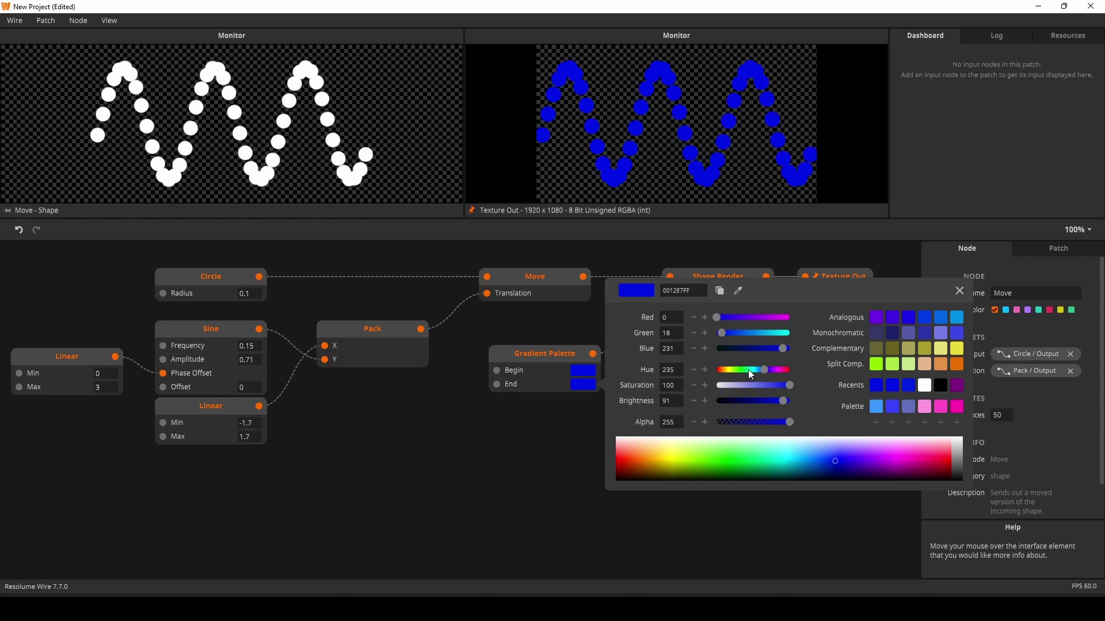
mouse_move(763, 370)
mouse_down()
mouse_move(744, 370)
mouse_move(758, 372)
mouse_up()
click(739, 291)
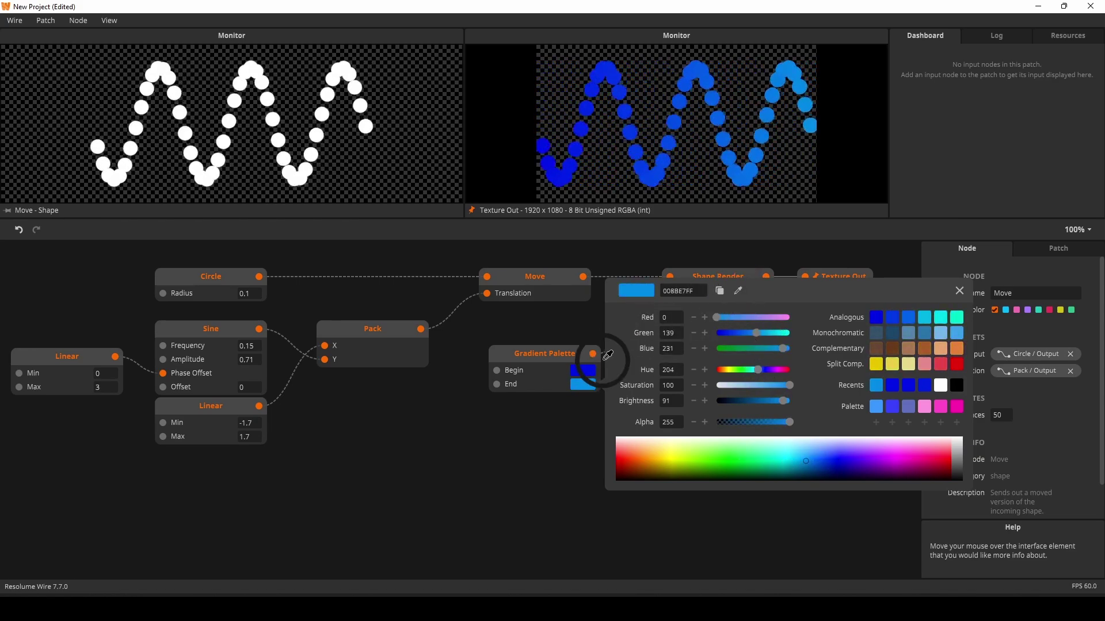
click(590, 373)
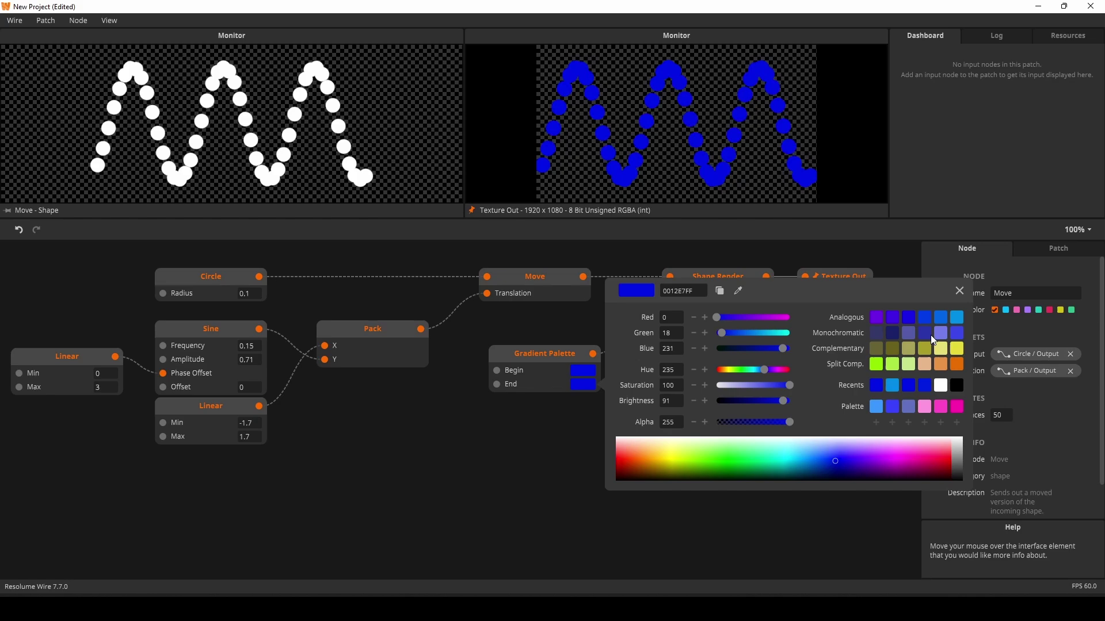
click(876, 317)
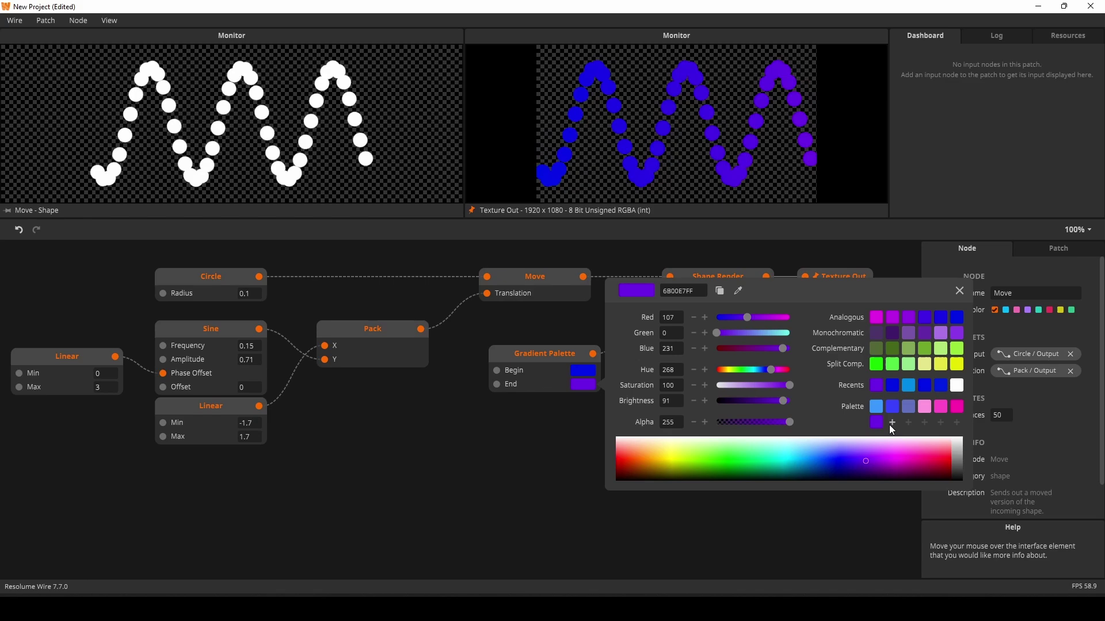
Apply the light blue 3898FF palette swatch to End, then clear another swatch from the palette.
right_click(879, 407)
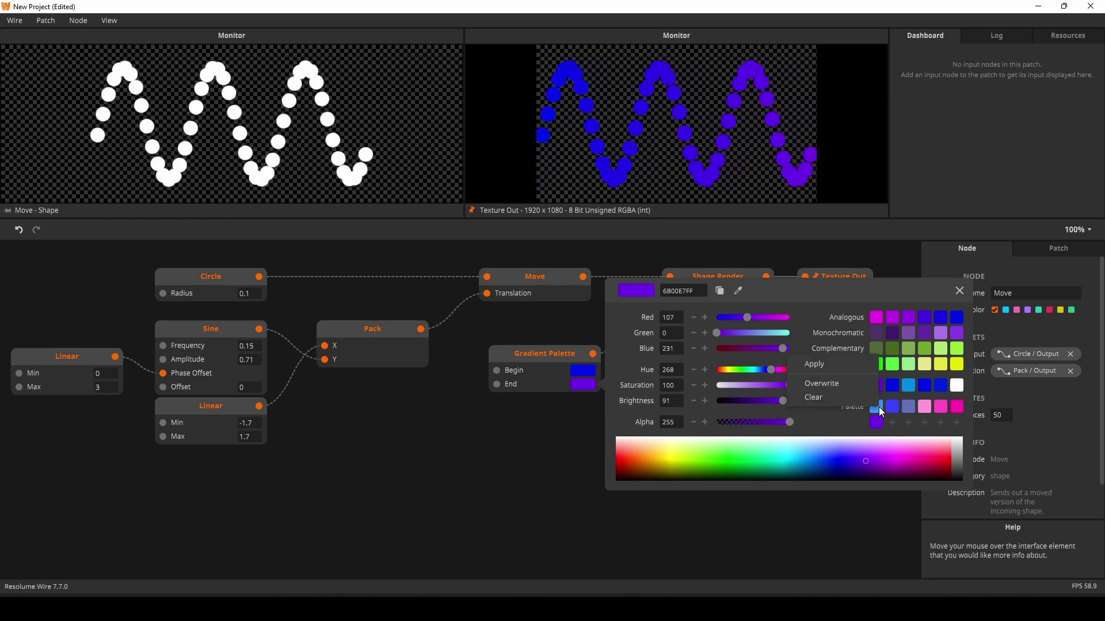
click(825, 363)
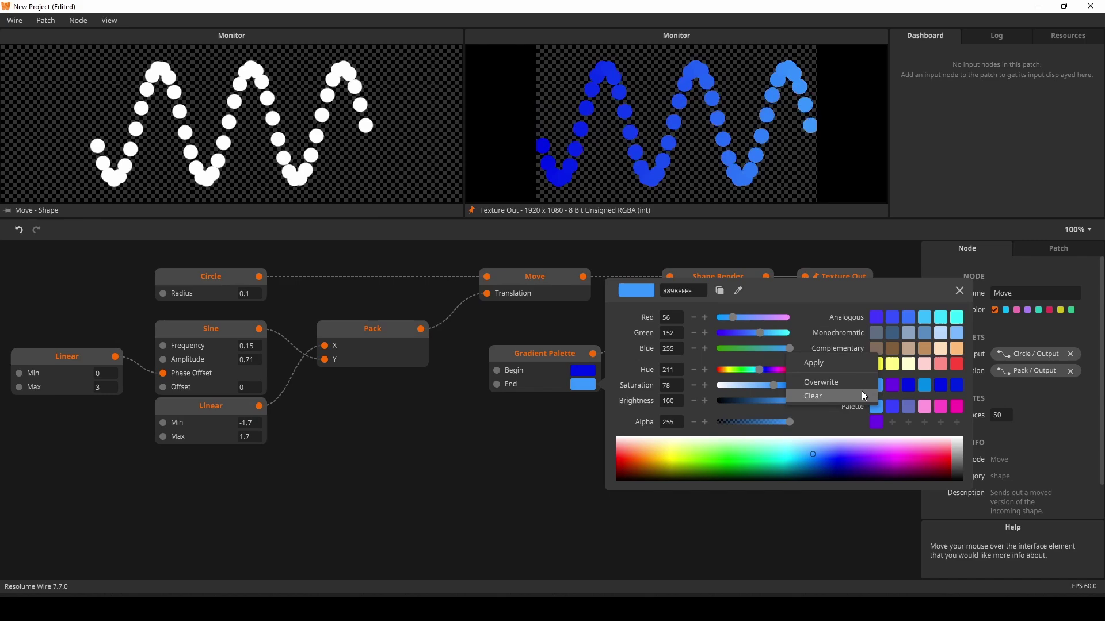
right_click(889, 407)
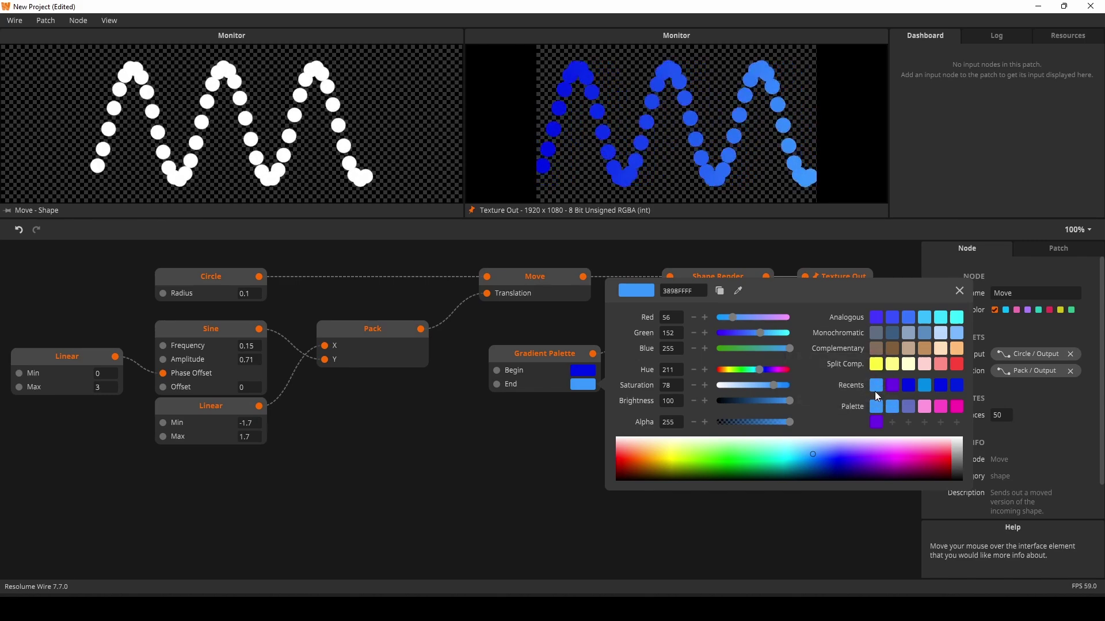
click(889, 398)
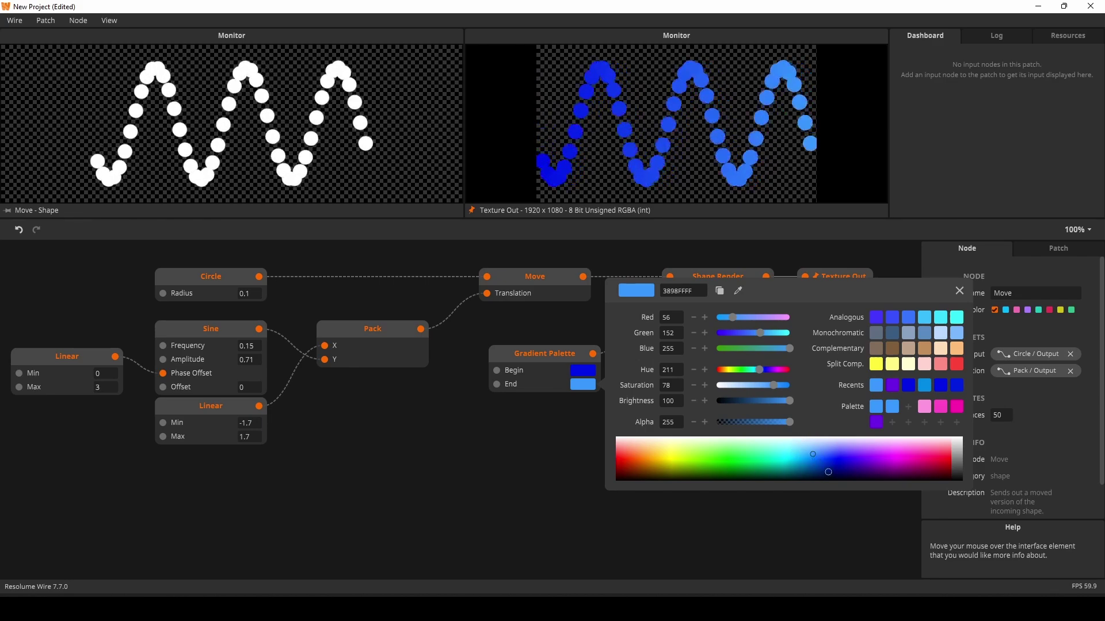
Drag the spectrum marker into the green area, making the End colour 00CD01.
mouse_move(795, 459)
mouse_down()
mouse_move(761, 461)
mouse_move(832, 458)
mouse_move(728, 457)
mouse_move(927, 458)
mouse_move(727, 458)
mouse_move(728, 444)
mouse_move(728, 463)
mouse_up()
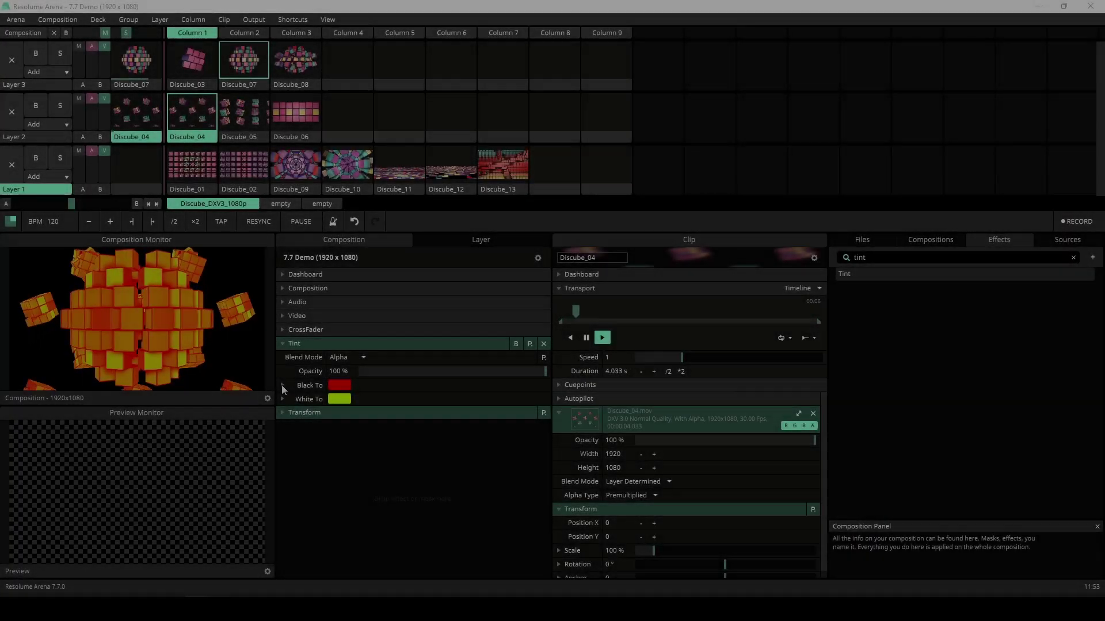
Expand the Tint effect's Black To colour and drag its spectrum marker from red to green.
click(282, 385)
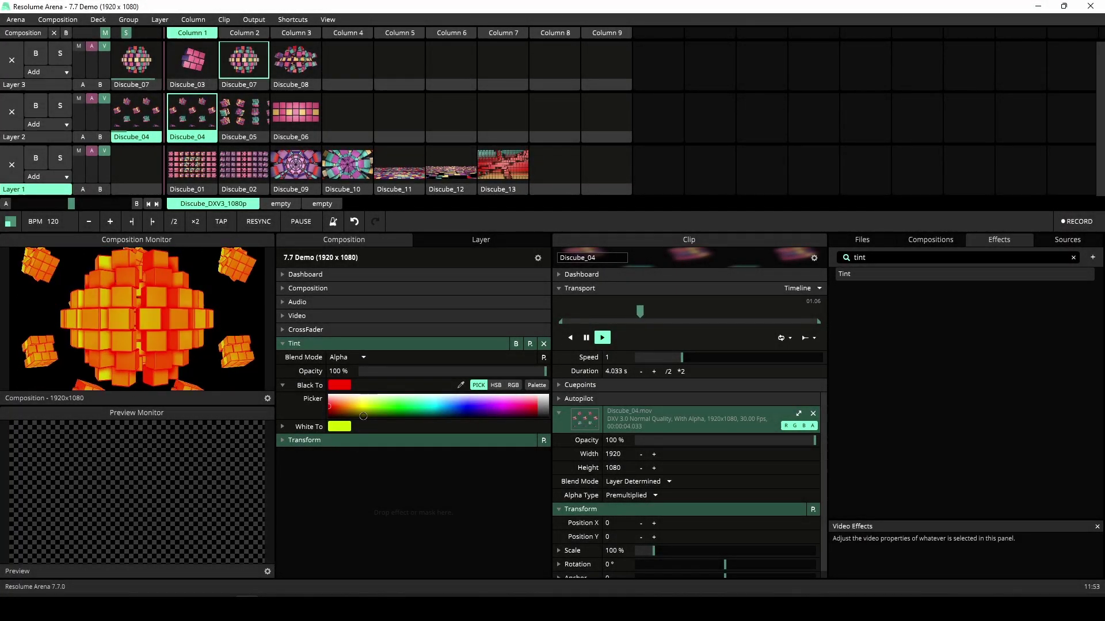
mouse_move(368, 407)
mouse_down()
mouse_move(460, 408)
mouse_move(369, 408)
mouse_move(439, 407)
mouse_up()
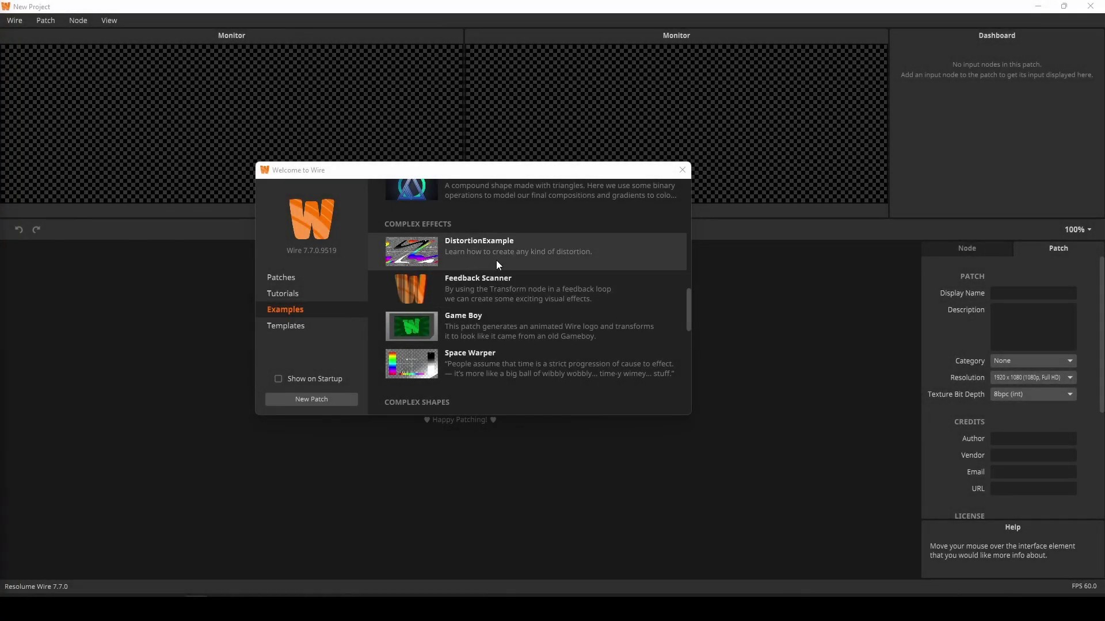
Open DistortionExample, switch Texture In to Wire Logo, then back to Test Card.
click(473, 256)
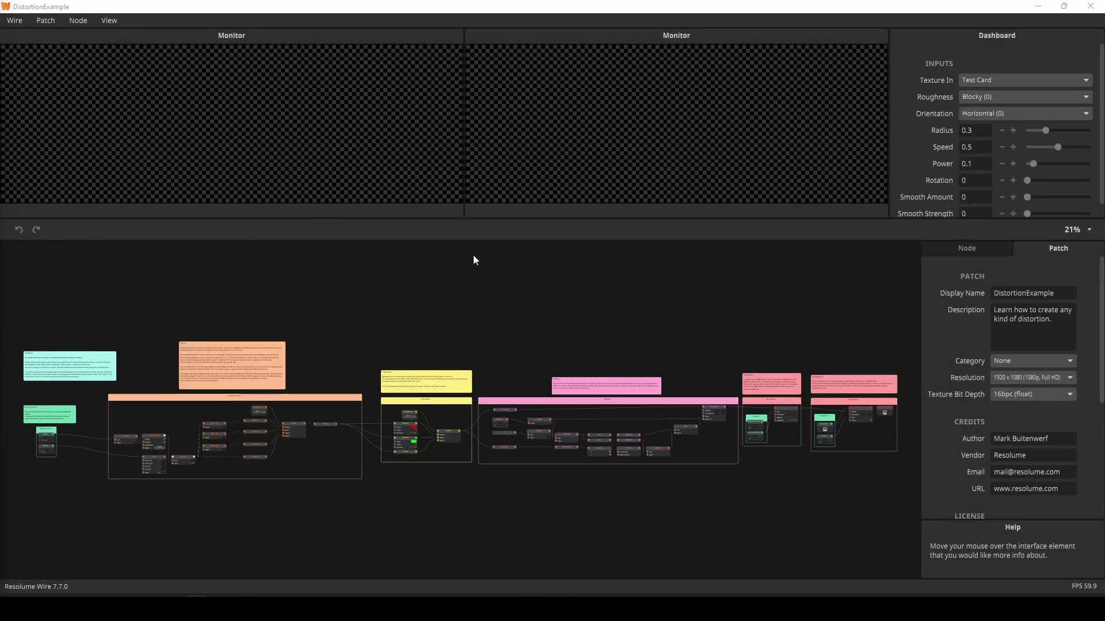
click(991, 74)
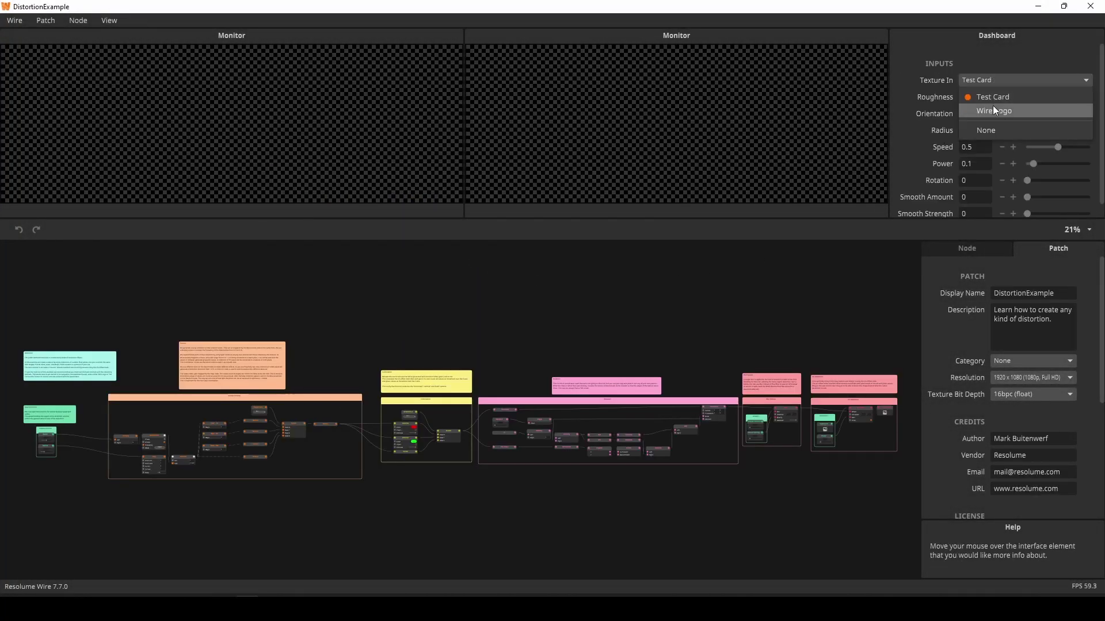
click(993, 109)
click(998, 85)
click(993, 96)
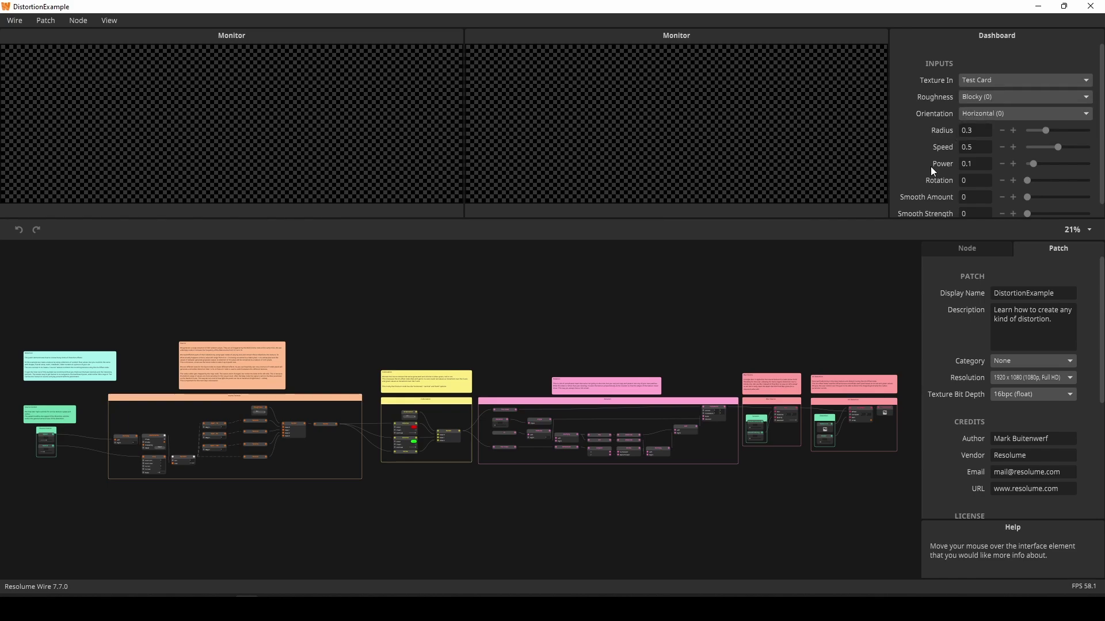
With Texture Out selected, raise the distortion Radius, set Orientation to Both, and push Speed to 1.
click(885, 414)
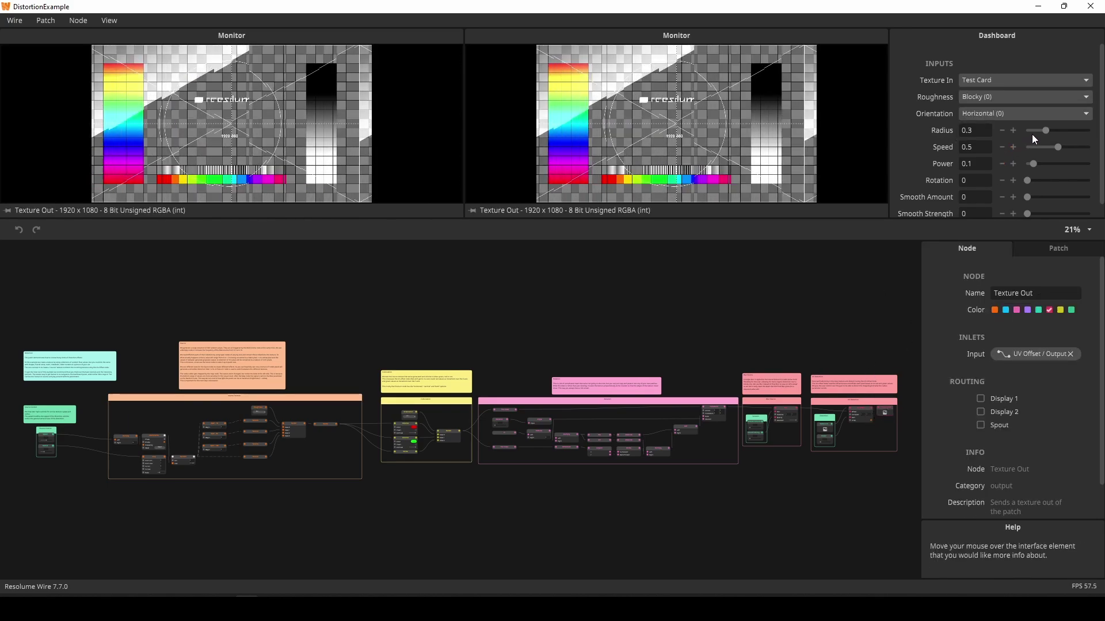
drag(1046, 131, 1055, 166)
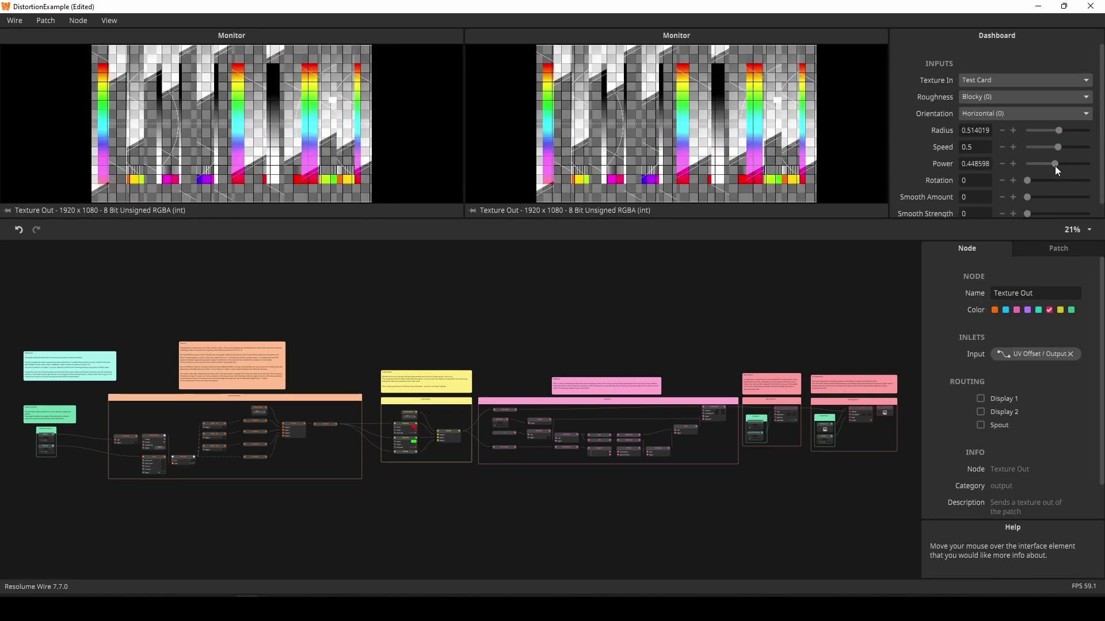
click(1044, 113)
click(1033, 157)
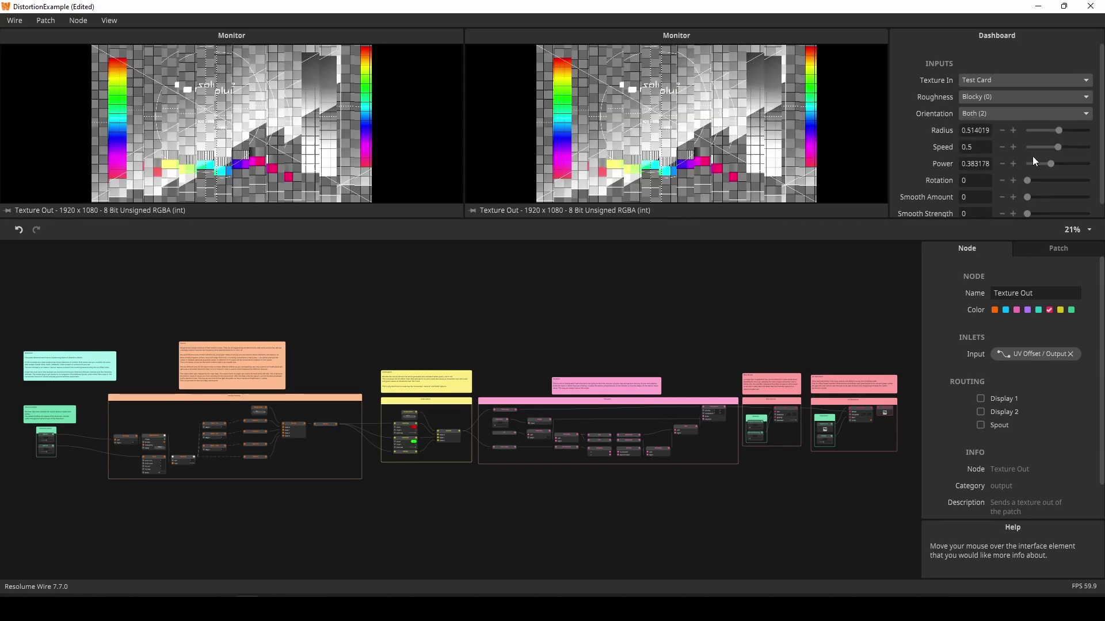
click(1049, 147)
drag(1035, 148, 1070, 147)
Increase the smoothing, lower Power to about 0.23, and set Roughness to Finest.
drag(1028, 180, 1029, 212)
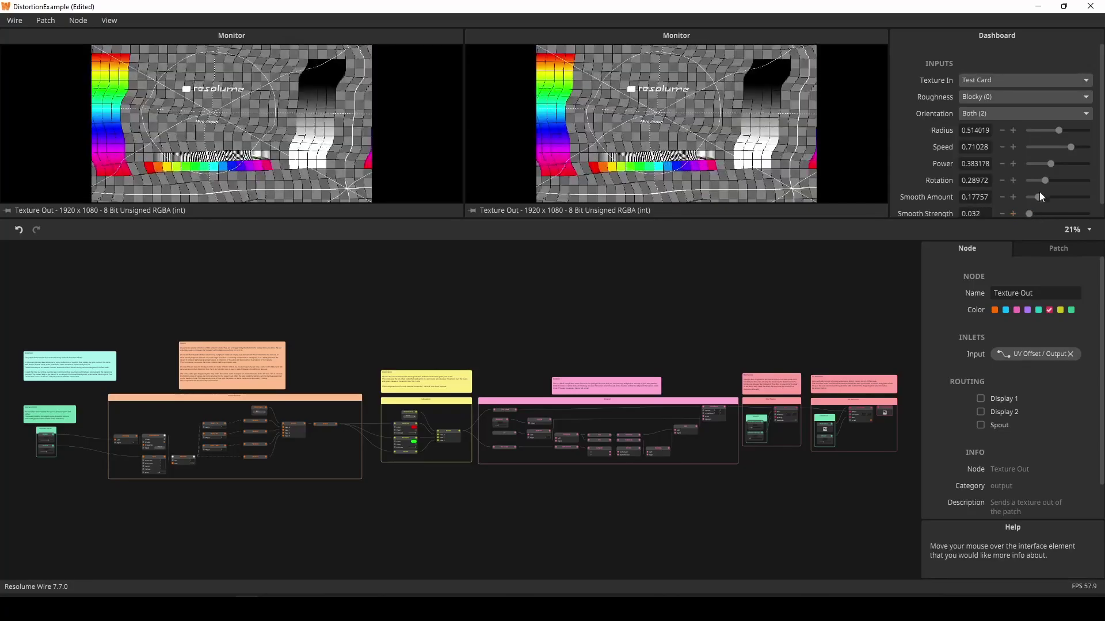
click(1044, 164)
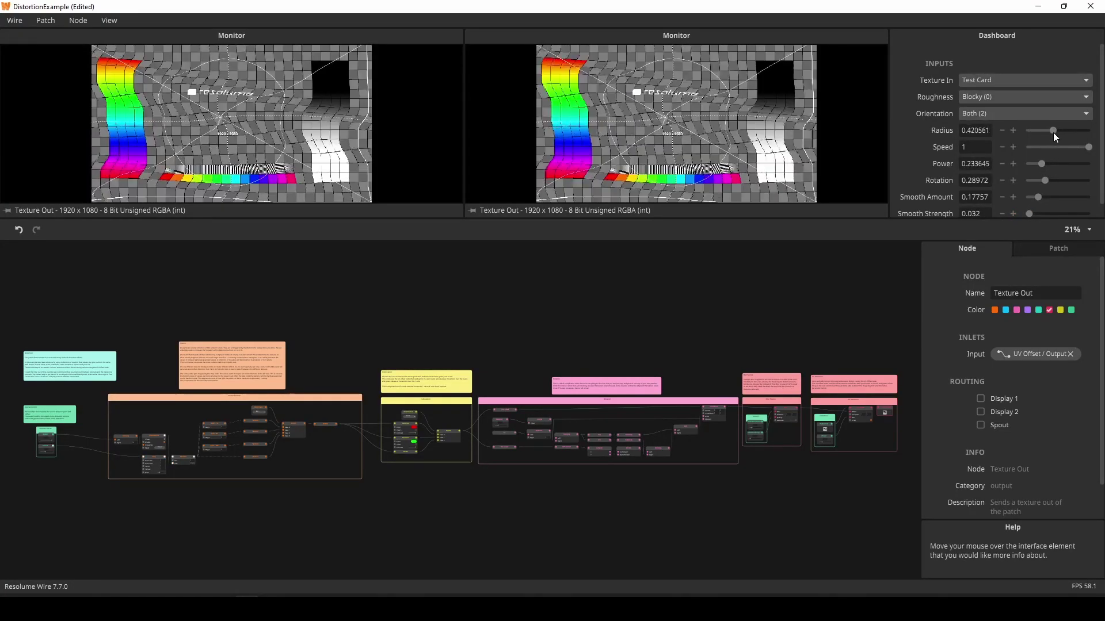
click(1041, 96)
click(1021, 155)
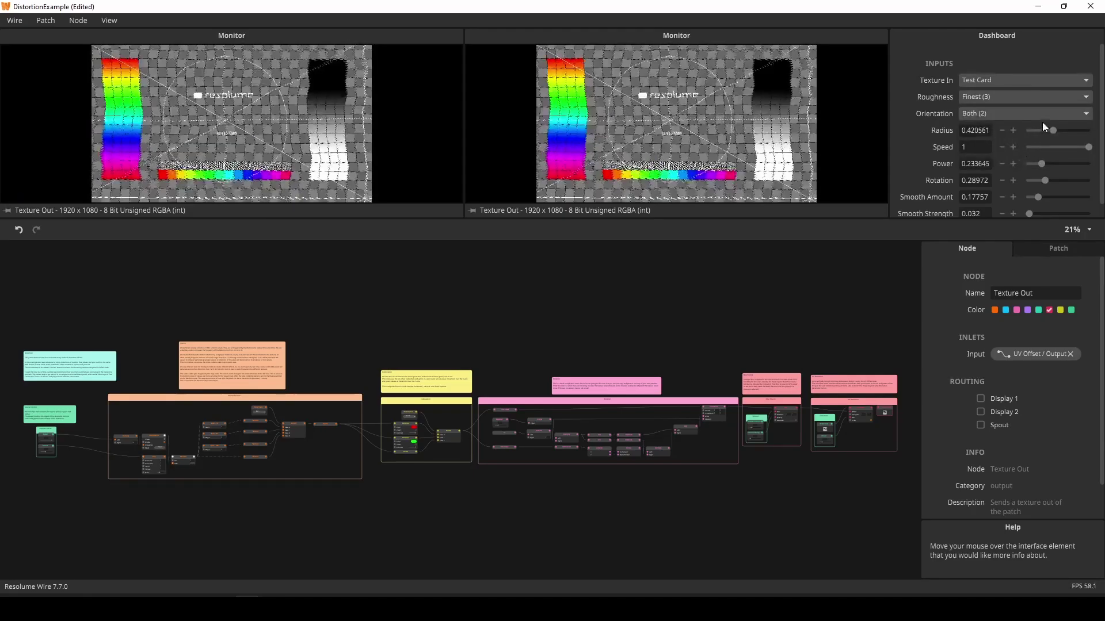